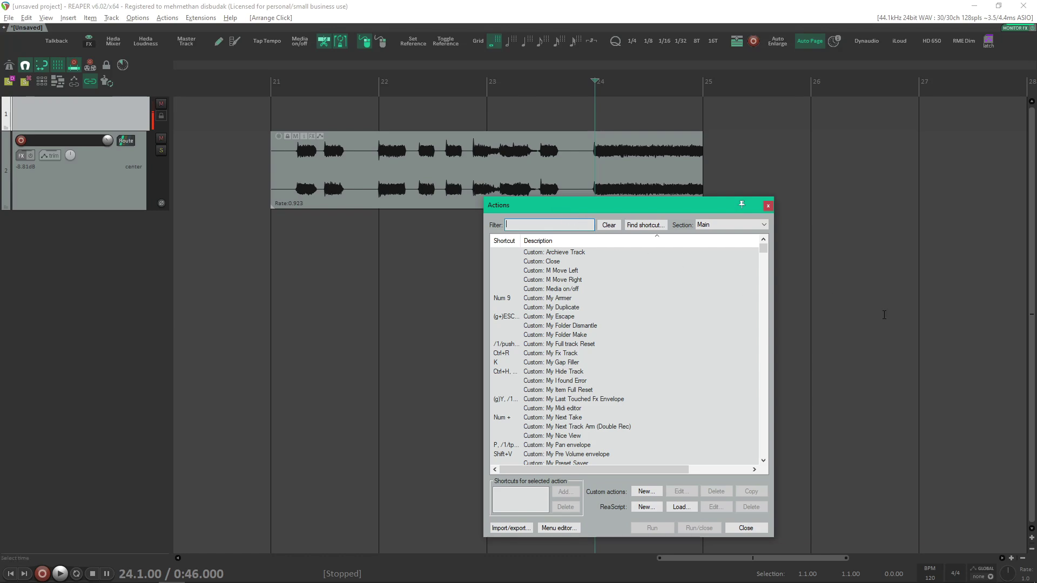
mouse_move(763, 249)
mouse_down()
mouse_move(745, 358)
mouse_move(747, 458)
mouse_move(752, 250)
mouse_up()
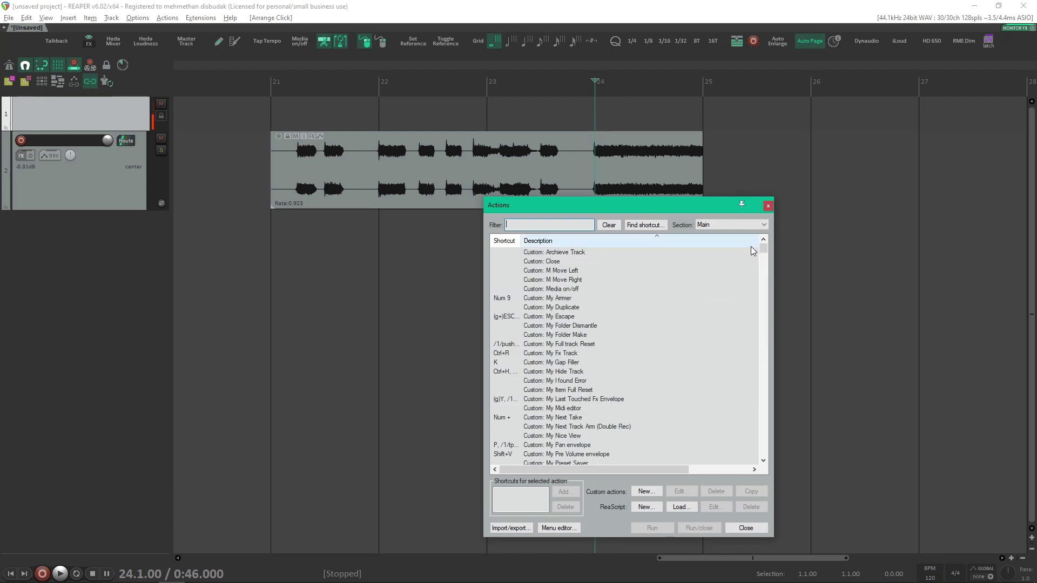
mouse_move(762, 249)
mouse_down()
mouse_move(762, 279)
mouse_move(766, 250)
mouse_up()
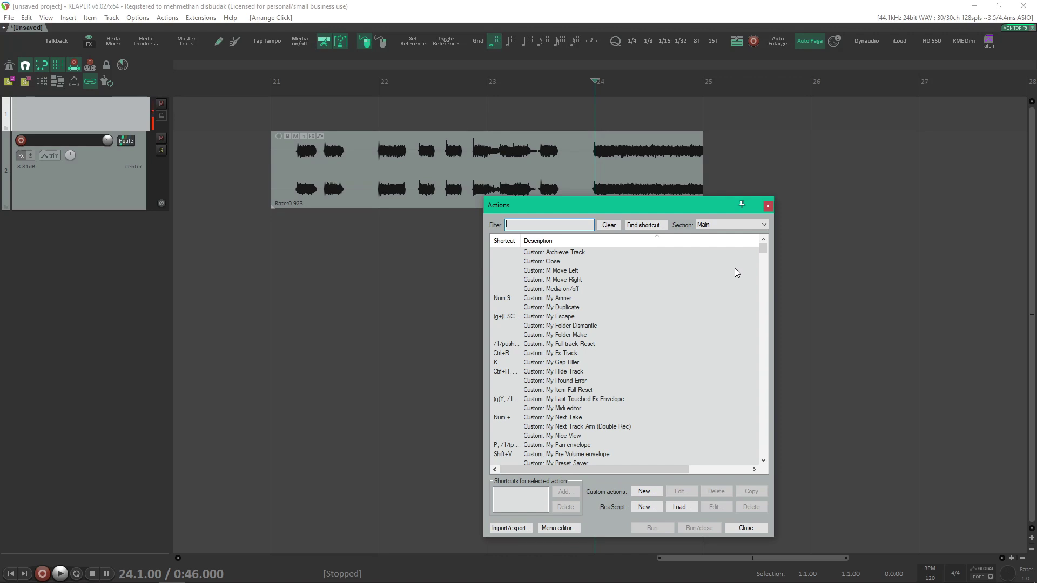
key(Escape)
key(Right)
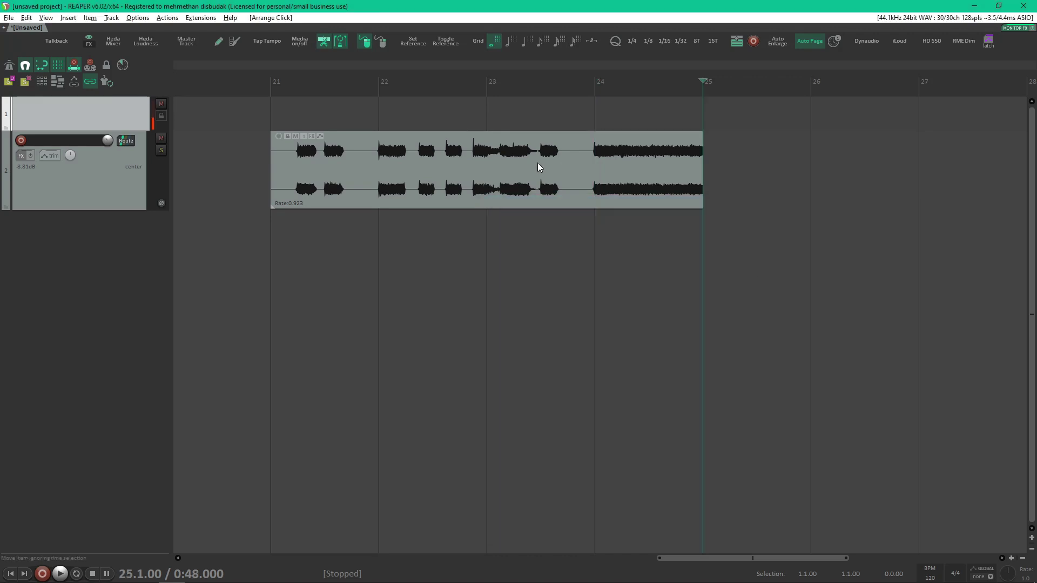
click(380, 160)
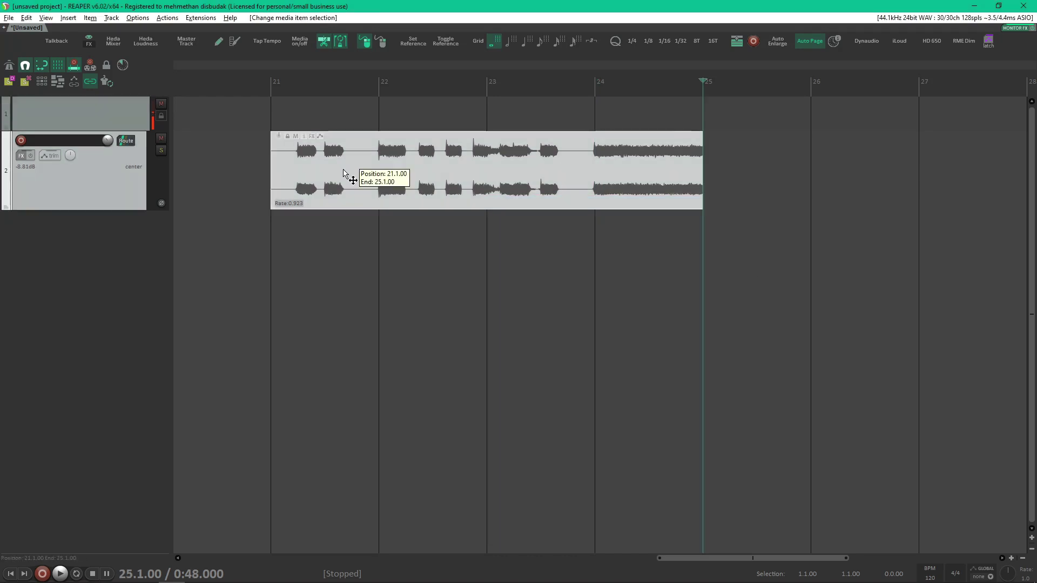
click(404, 250)
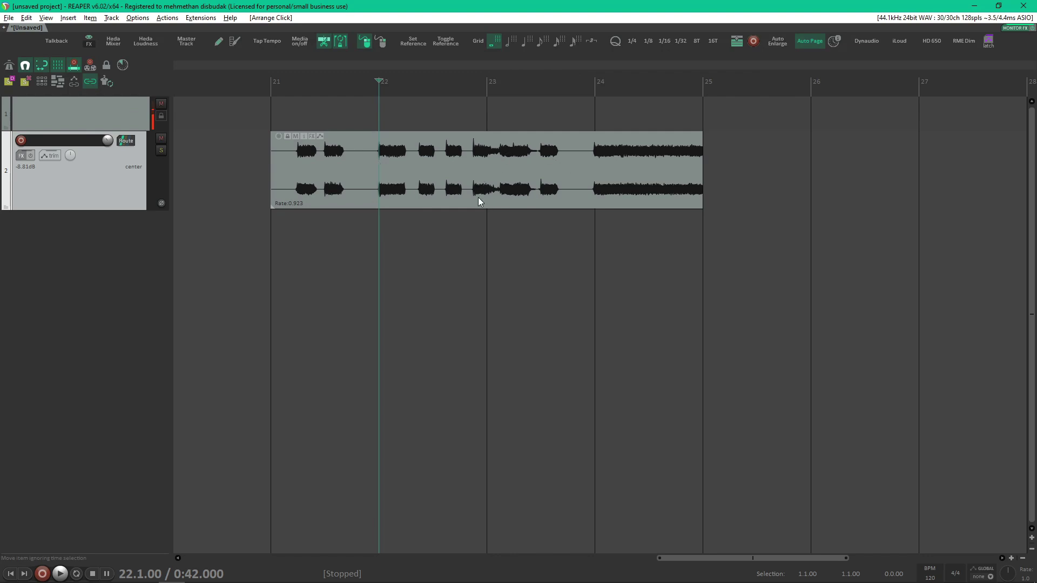
Search the action list for "split" and close the list
click(167, 18)
click(173, 30)
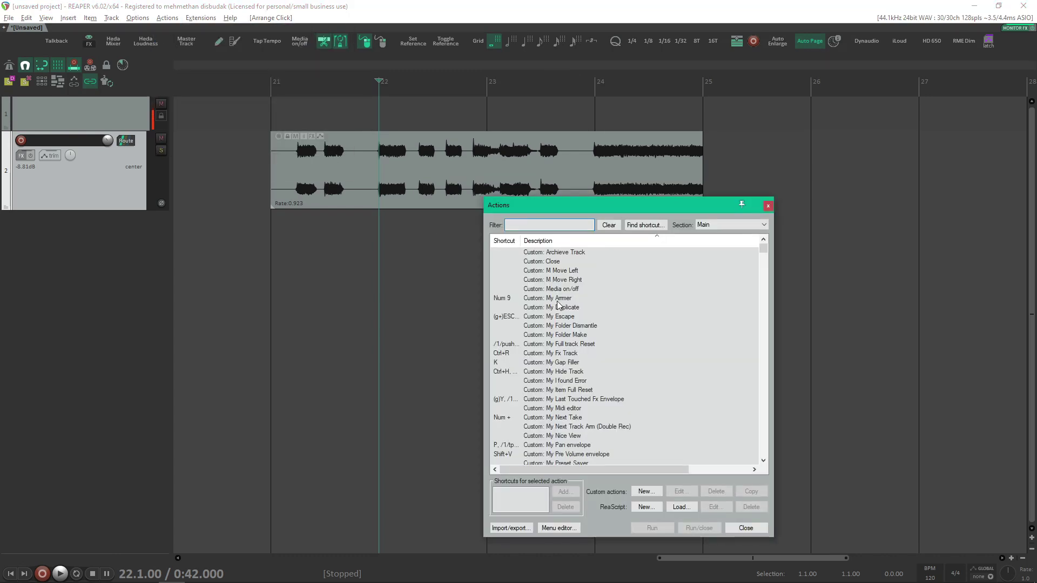
text(split)
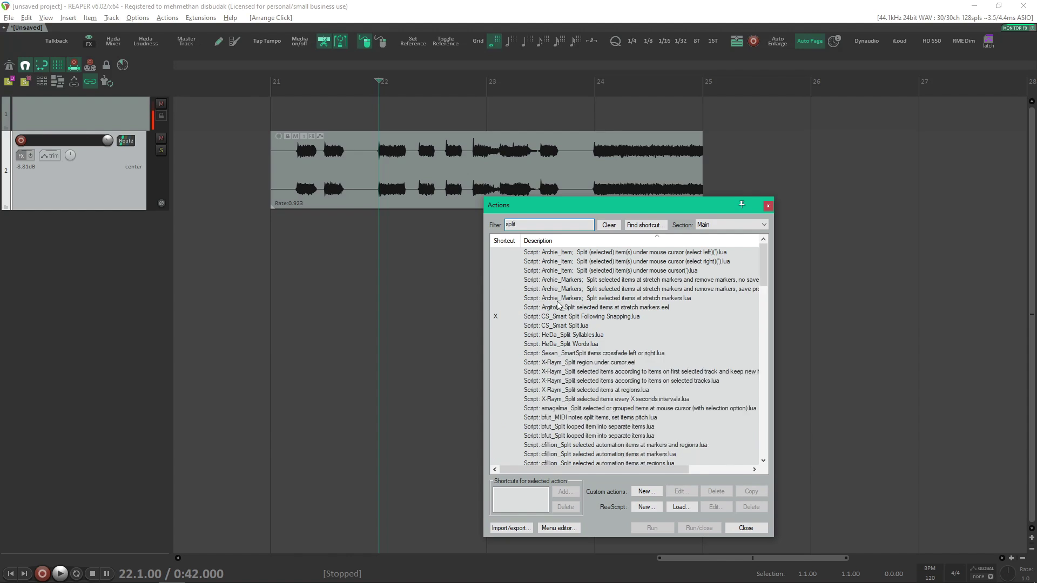
drag(579, 209, 808, 187)
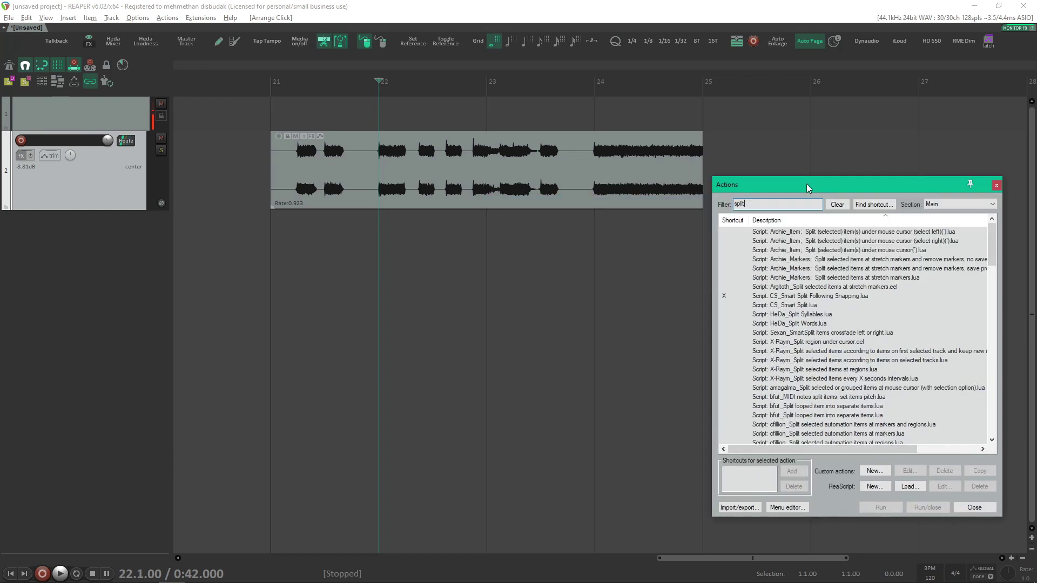
key(Escape)
Split the audio item at measures 22, 23 and 24, and undo the splits
key(x)
click(487, 154)
key(x)
key(ctrl+z)
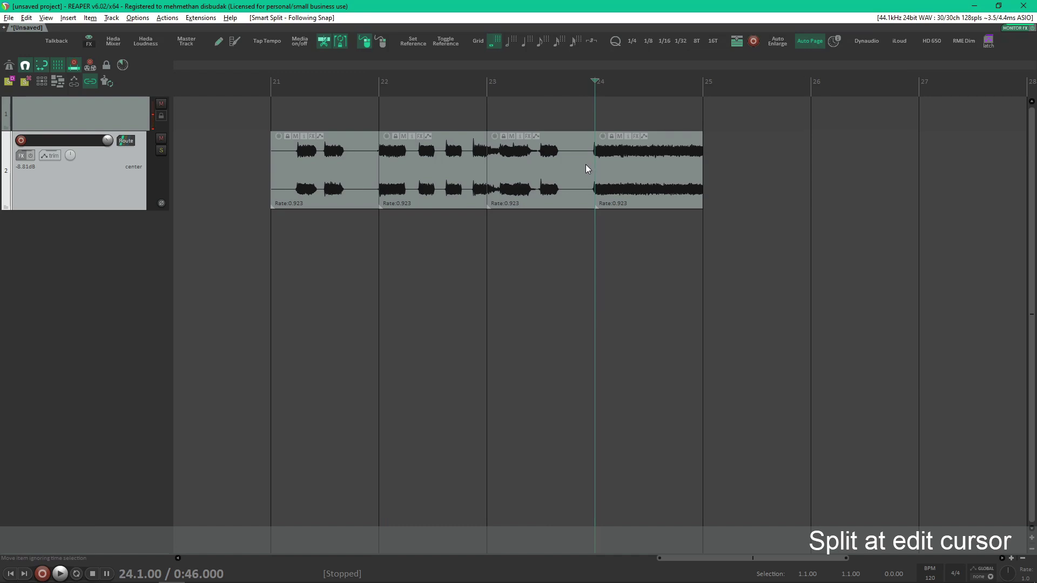
key(ctrl+z)
key(x)
key(x)
key(x)
key(x)
key(x)
key(x)
key(x)
key(x)
key(x)
key(x)
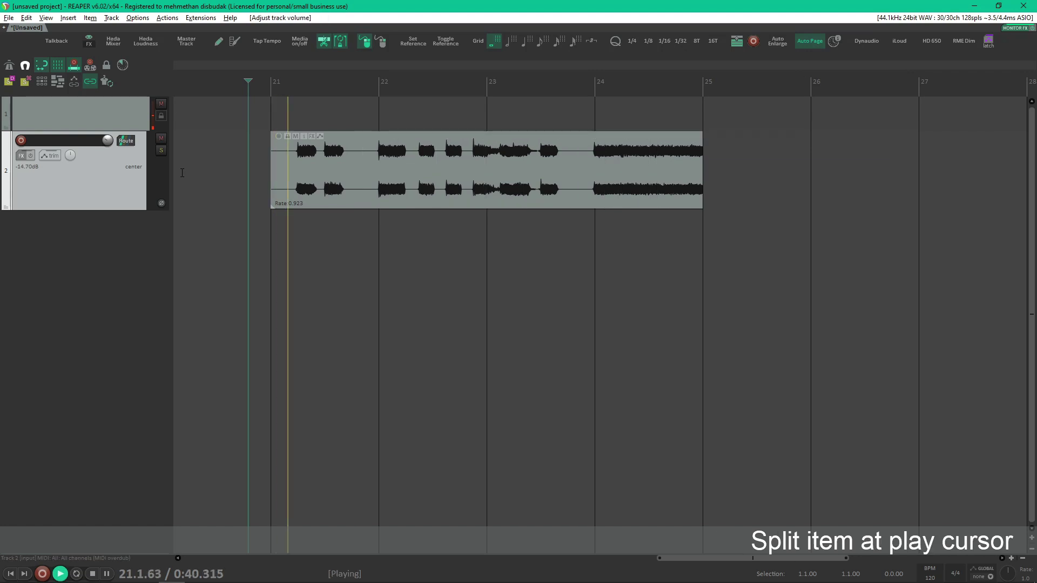
Split the audio item repeatedly at the play cursor during playback across measures 21 to 23, and stop playback
key(s)
key(s)
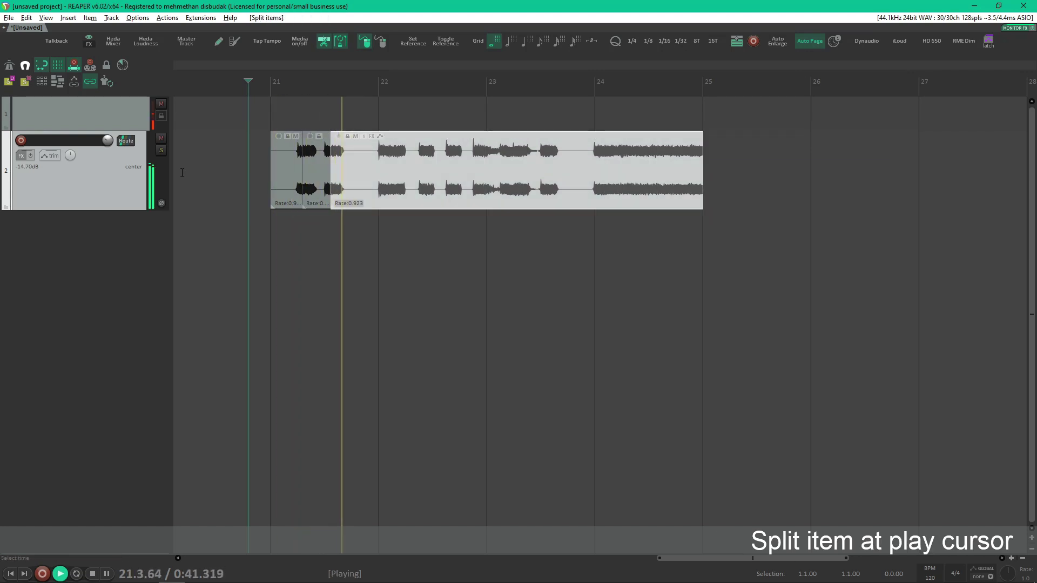
key(s)
key(s)
key(s)
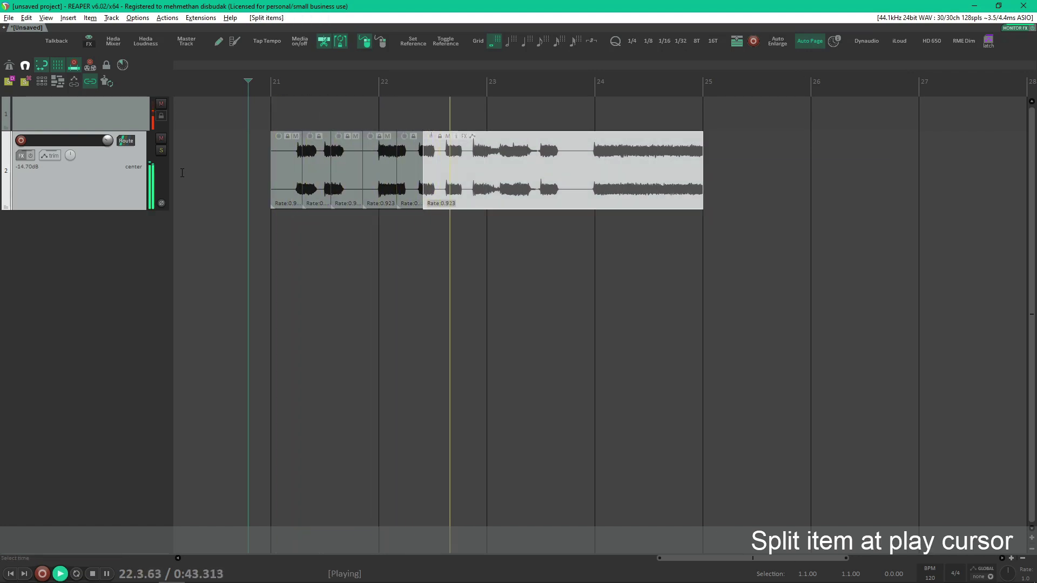
key(s)
key(s)
key(s)
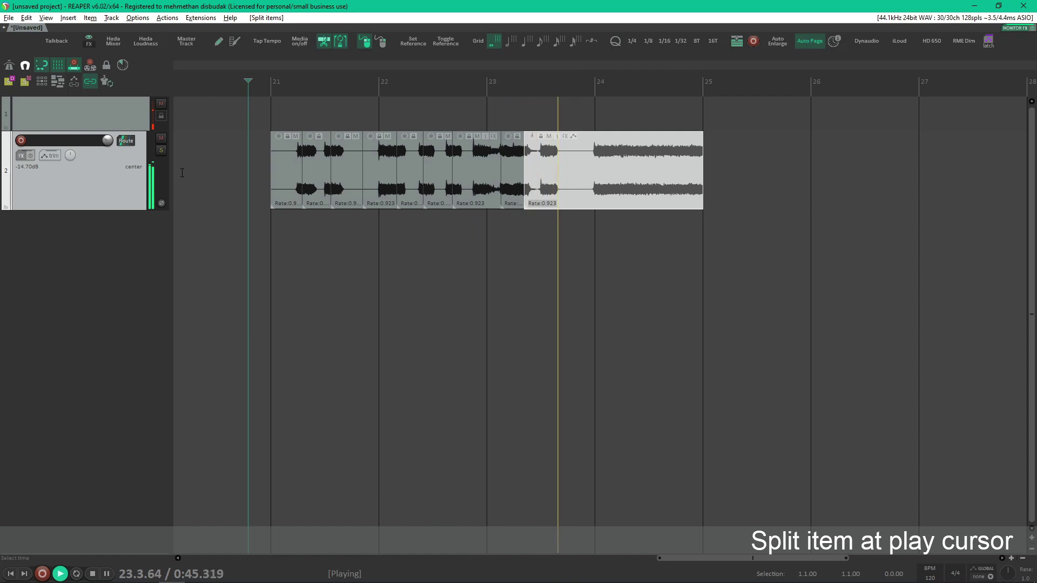
key(s)
key(s)
key(space)
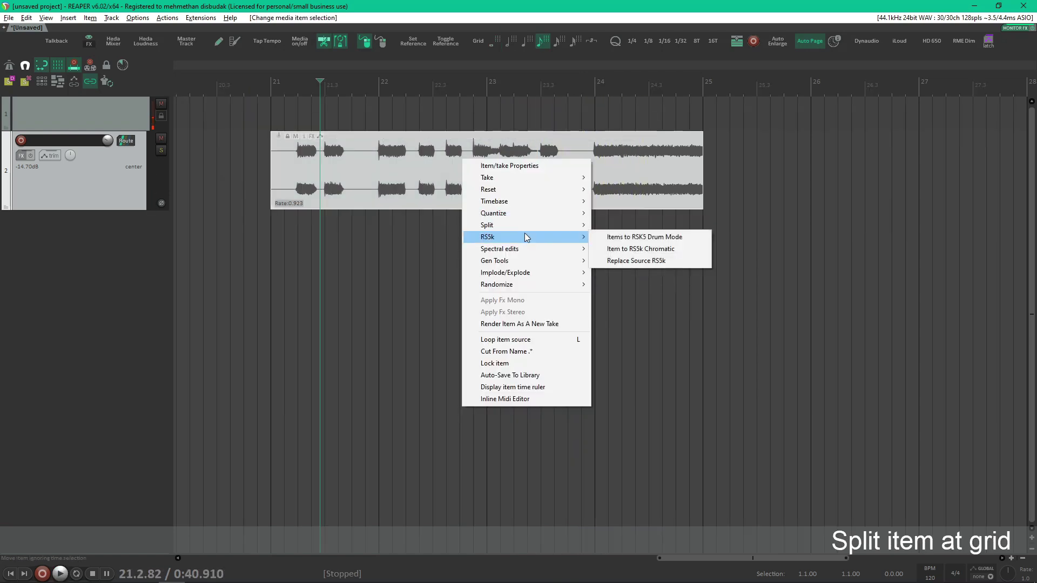
Split the selected audio item at the grid, and split it at the tempo markers
mouse_move(527, 225)
click(605, 225)
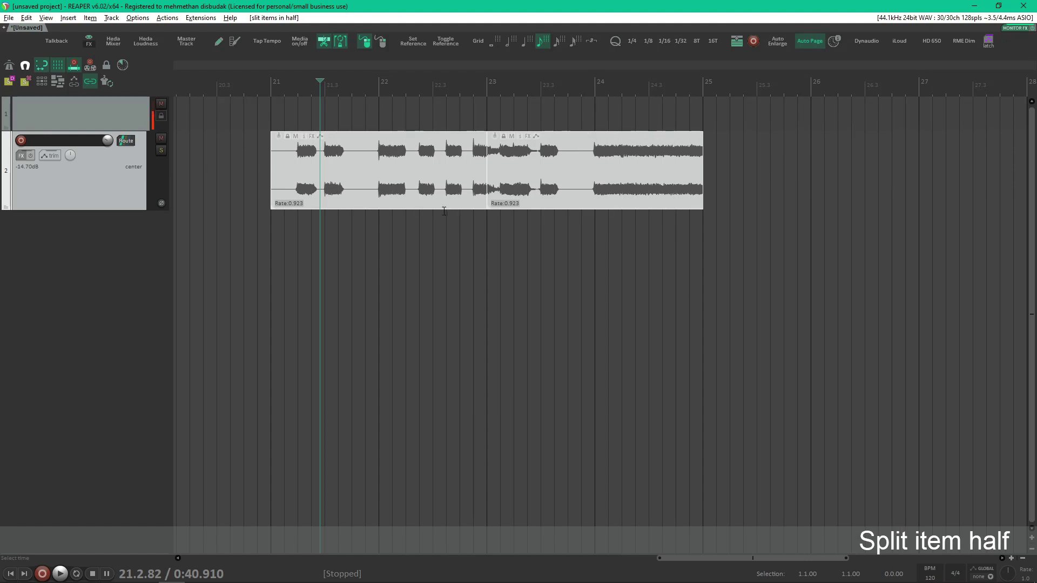
right_click(444, 212)
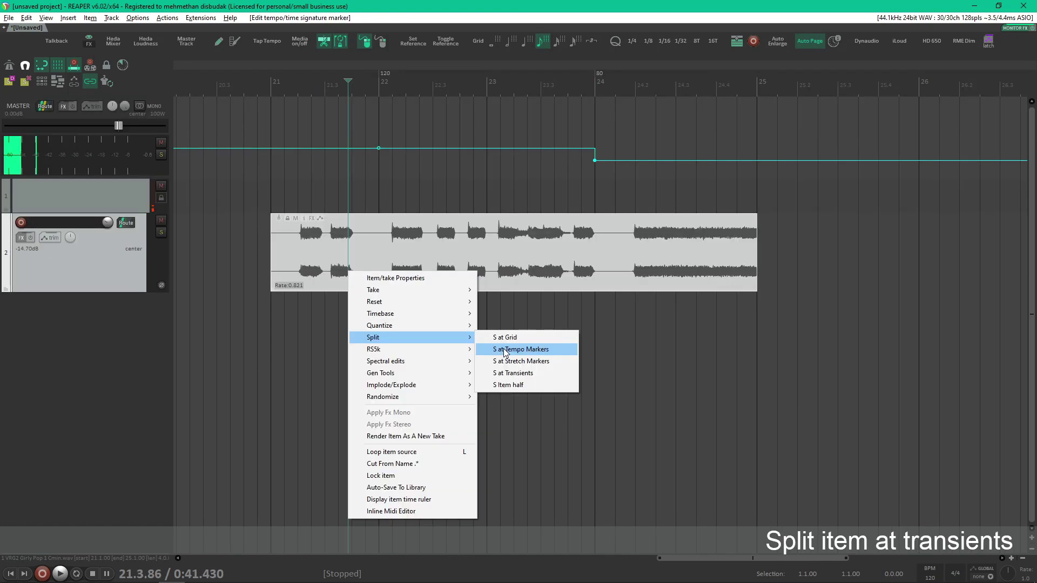
click(528, 352)
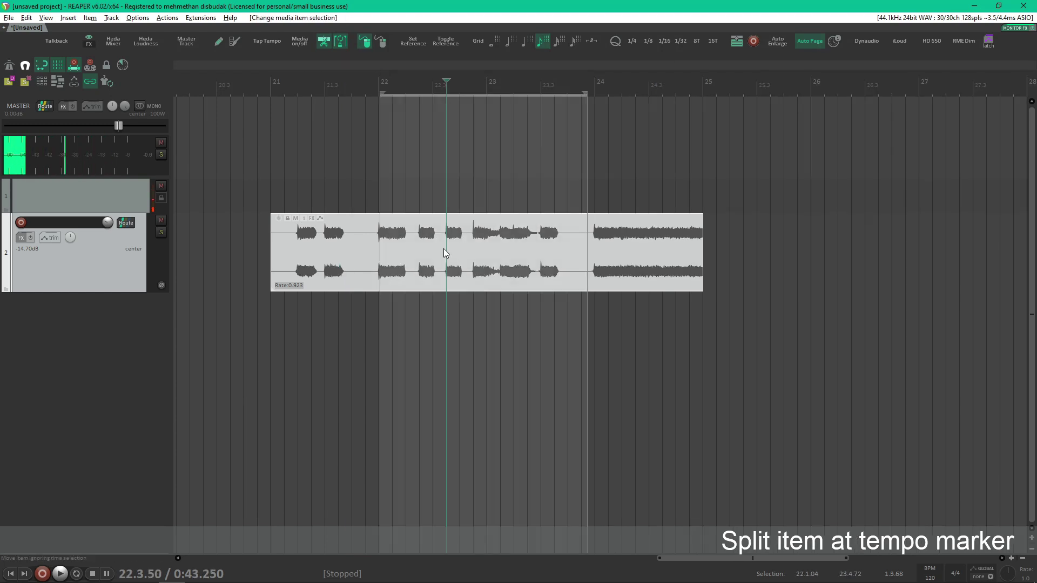
Split the audio item at the time selection edges, and split the selected item at its stretch markers
key(s)
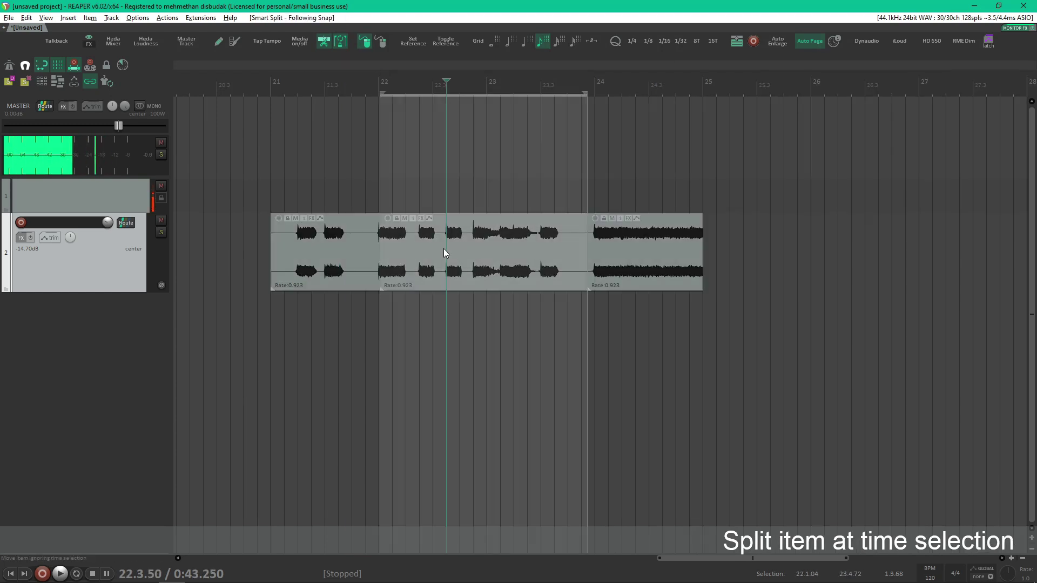
click(444, 249)
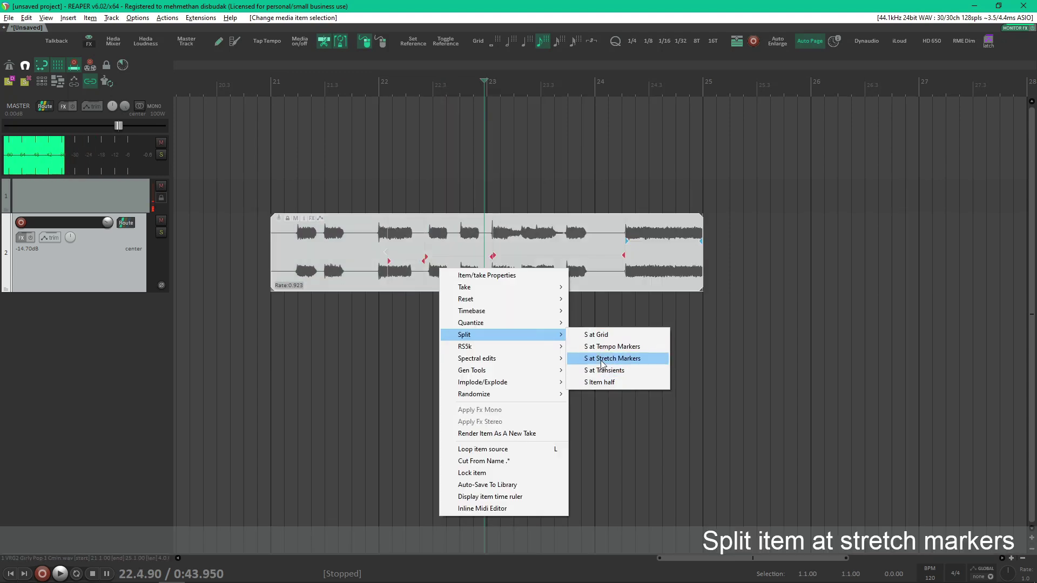
click(608, 359)
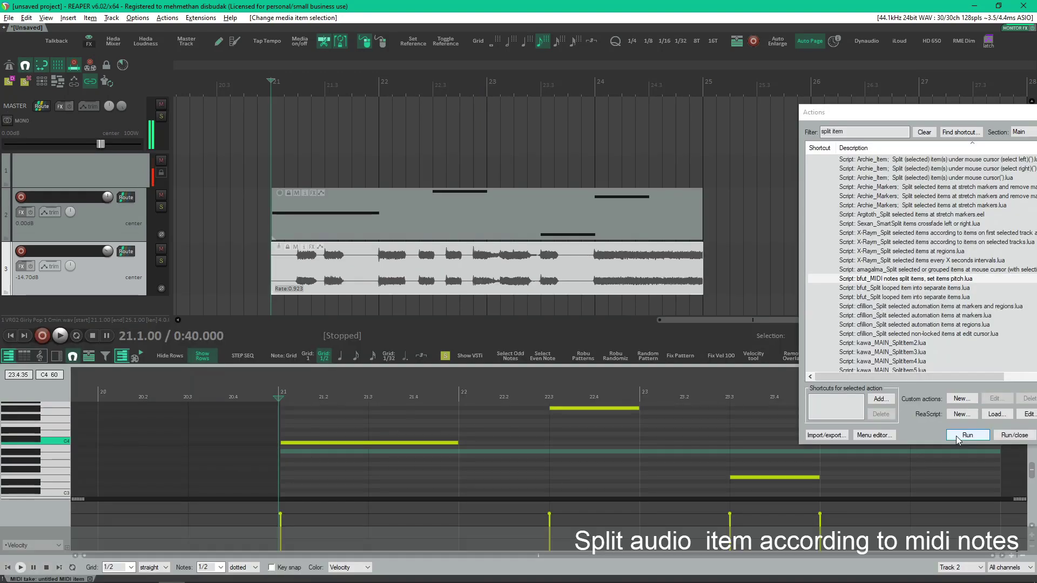
Split the audio item by the MIDI notes with bfut_MIDI notes split items, and the looped item with bfut_Split looped item into separate items
click(957, 437)
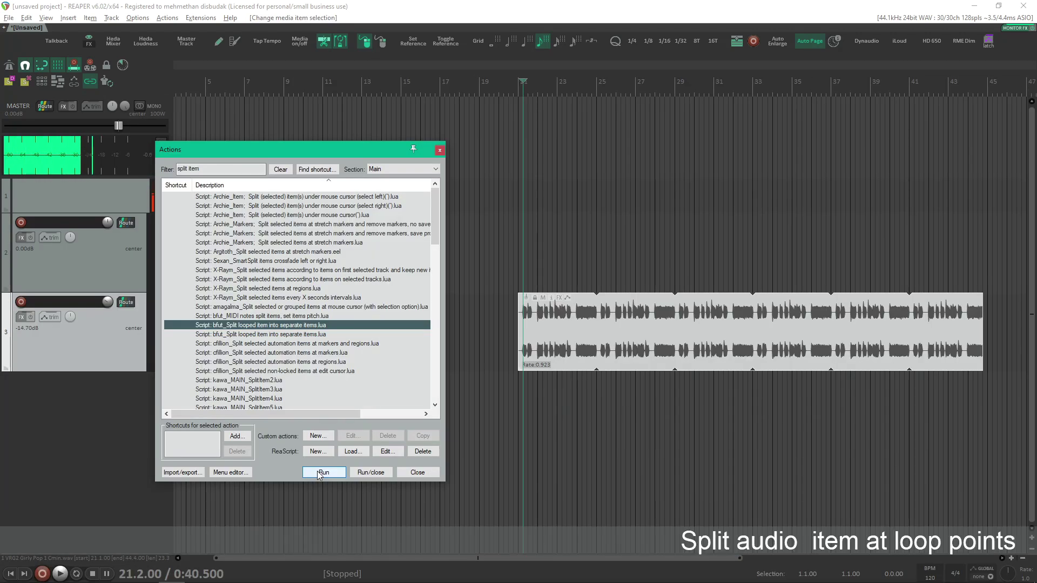
click(323, 473)
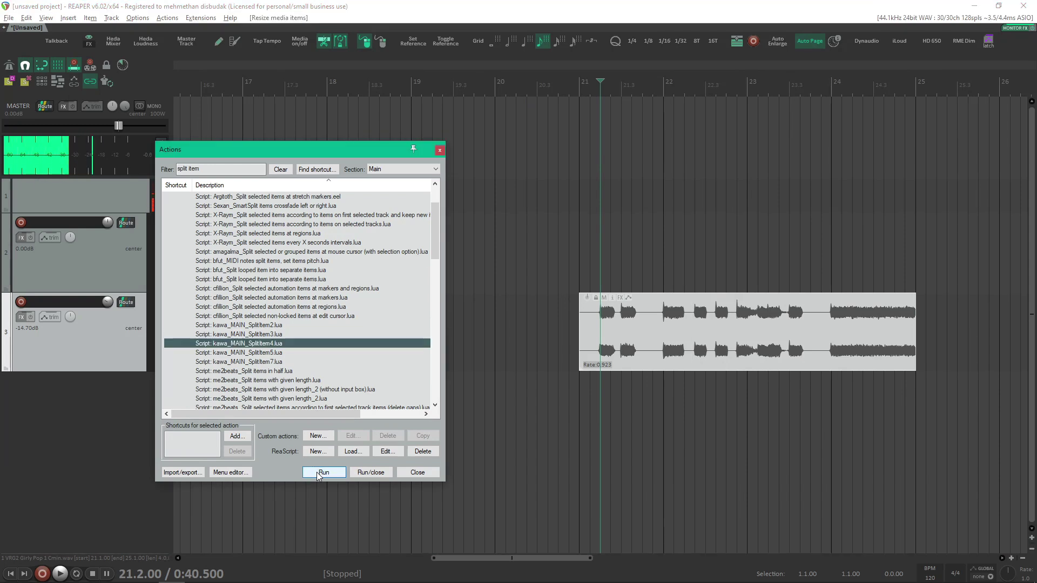
Divide the selected audio item by 4, 5 and 7 using the scripts kawa_MAIN_SplitItem4, kawa_MAIN_SplitItem5 and kawa_MAIN_SplitItem7
click(322, 473)
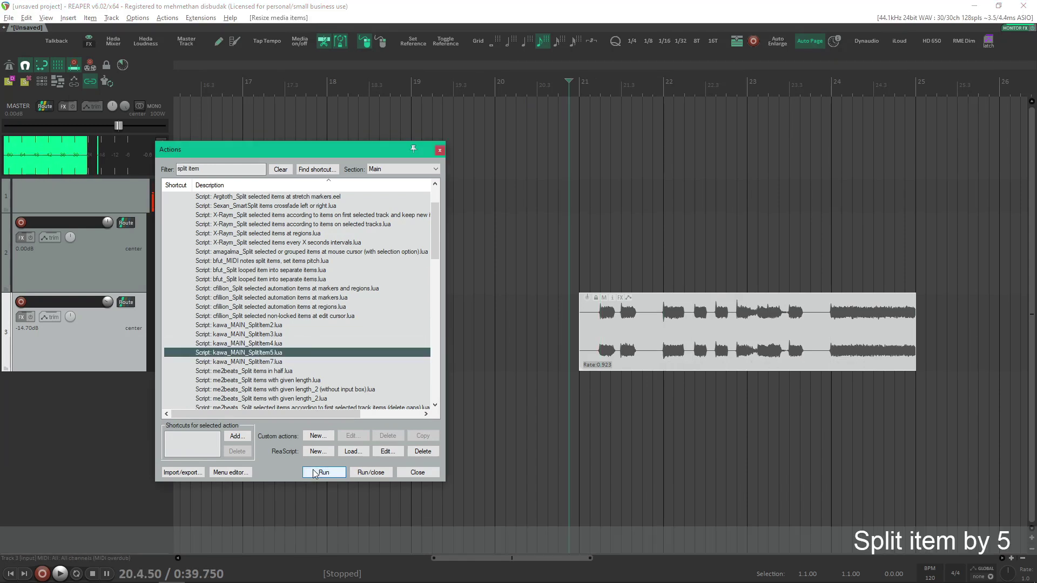
click(316, 472)
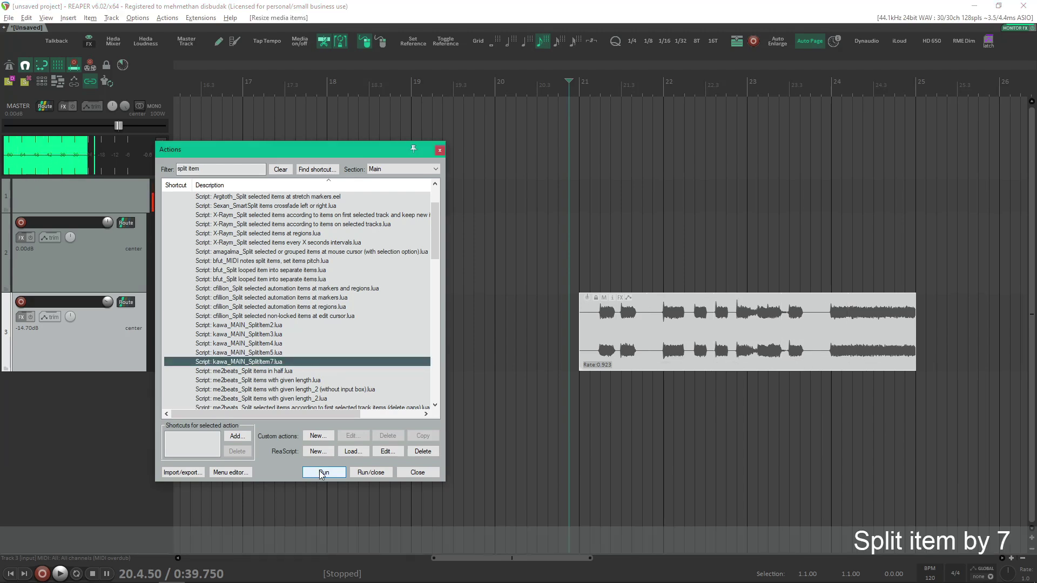
click(320, 473)
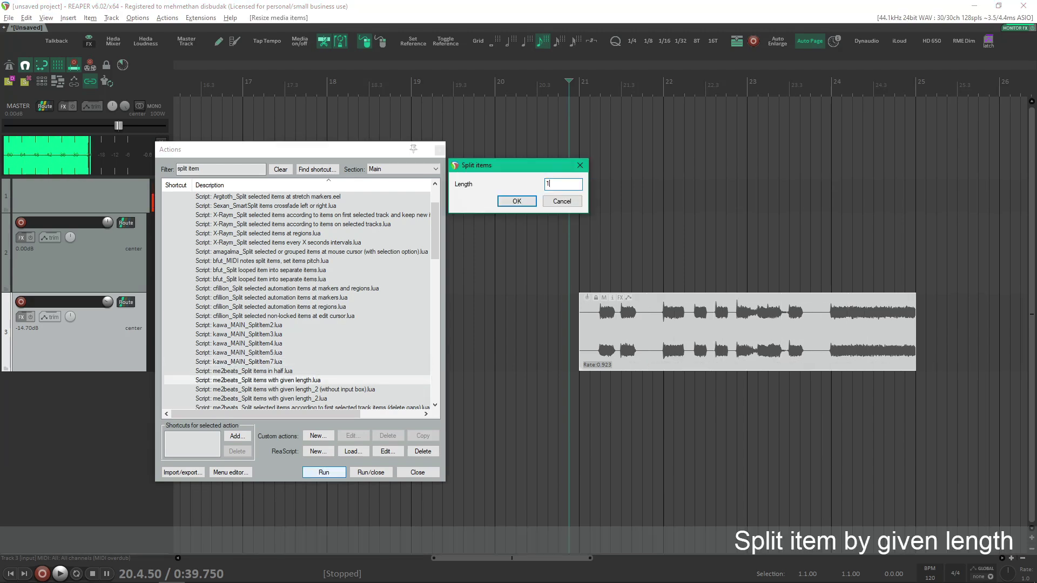
Split the audio item with a given length of 1, and split it according to the first selected track's items, deleting gaps
key(Return)
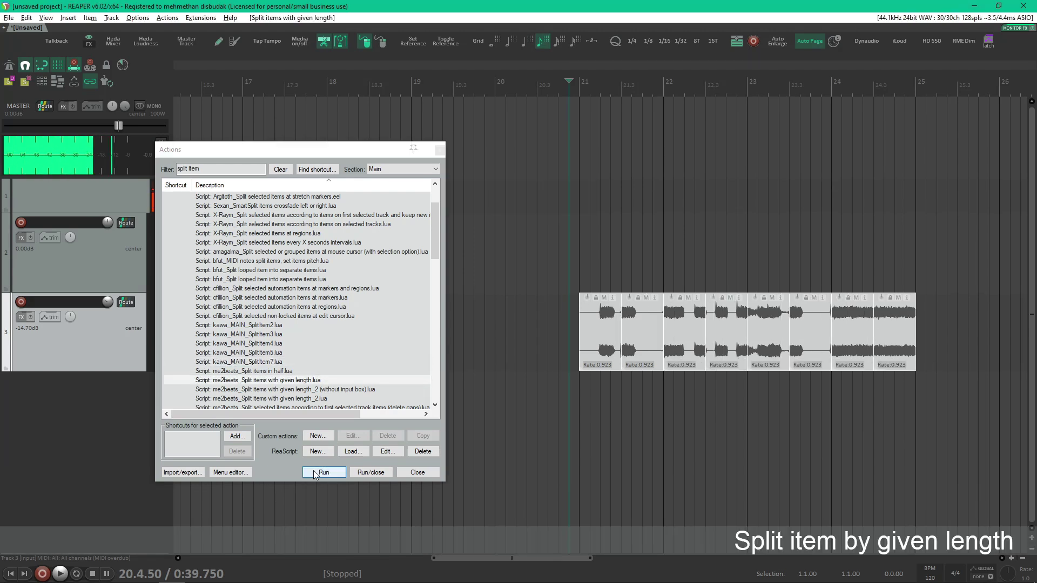
click(322, 473)
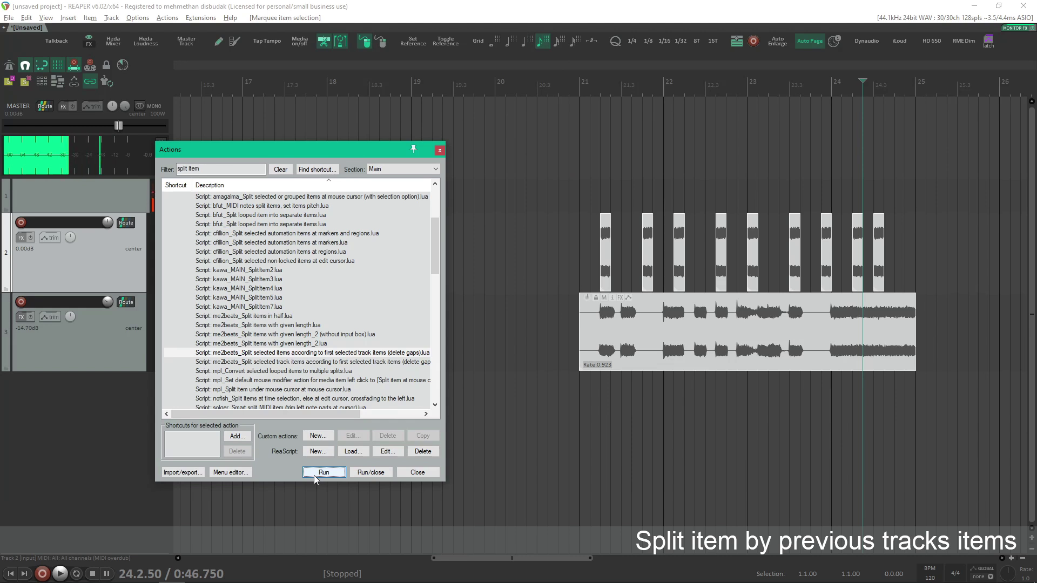
click(314, 476)
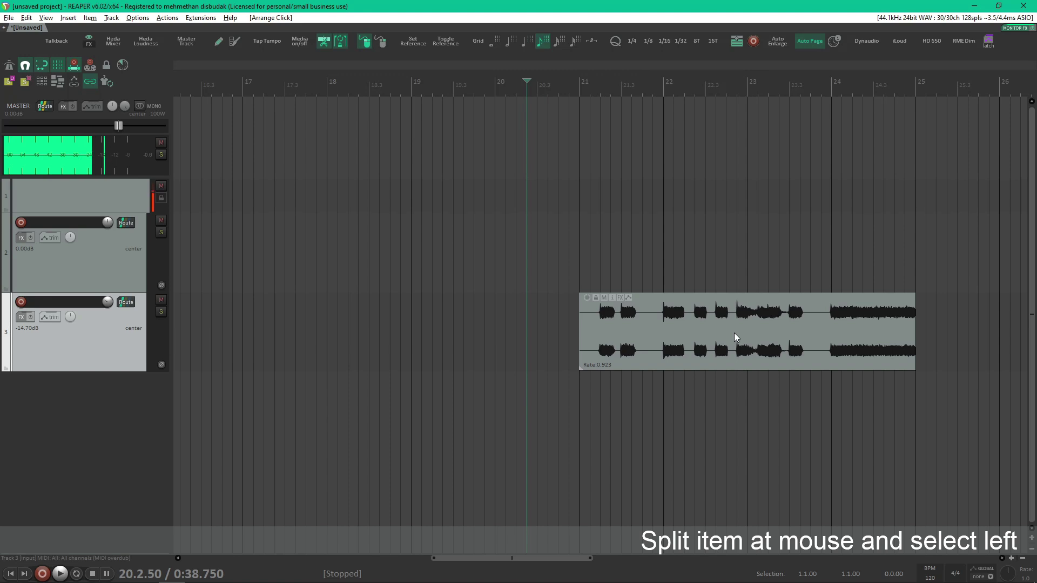
Split the audio item at the mouse position near measure 22's end, once selecting the left piece and once the right
key(s)
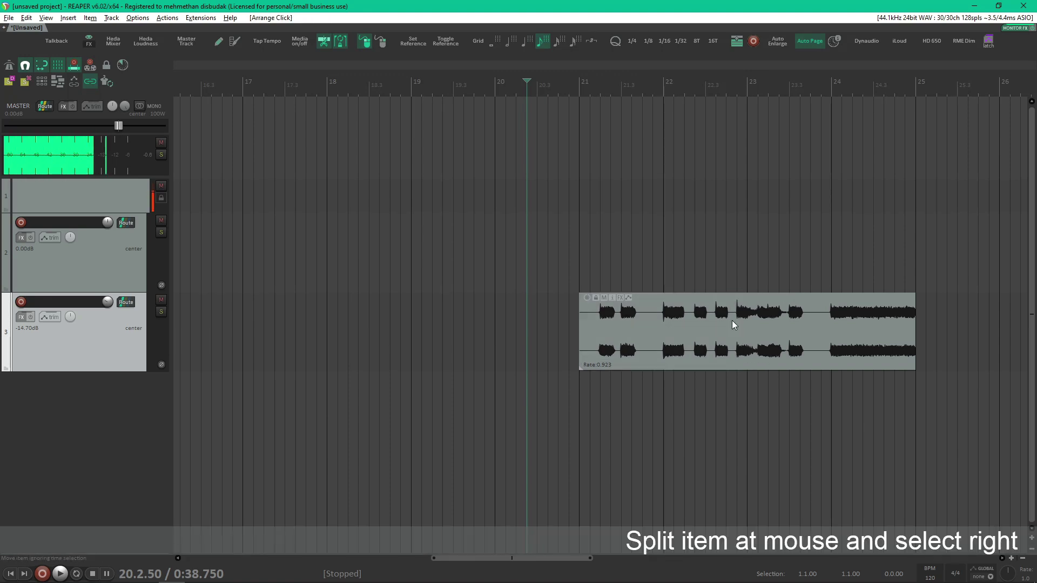
key(s)
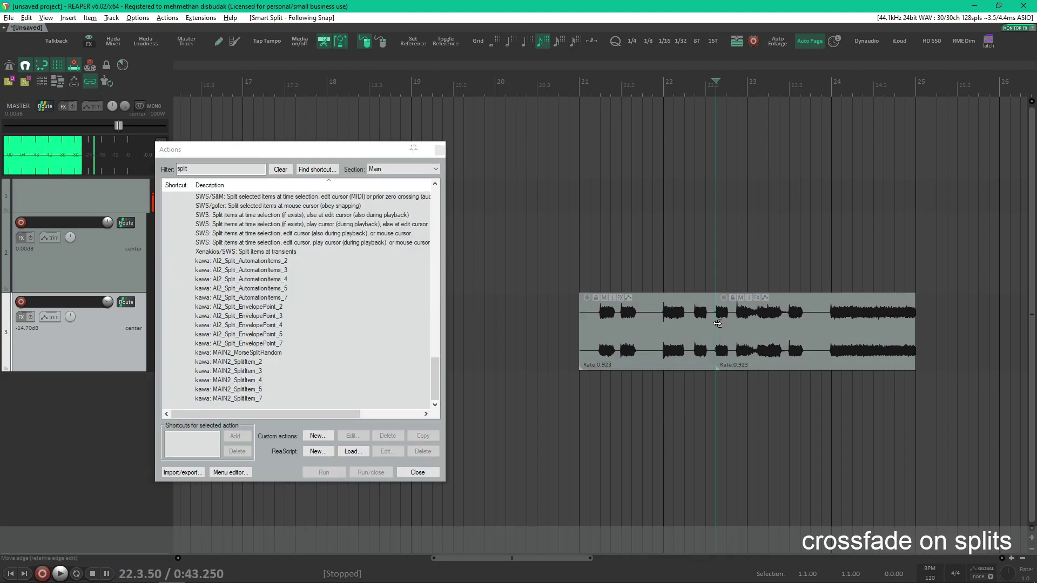
Inspect the crossfade at the existing split, and split the second piece near beat 2 of measure 23 without a crossfade
scroll(717, 323, up, 10)
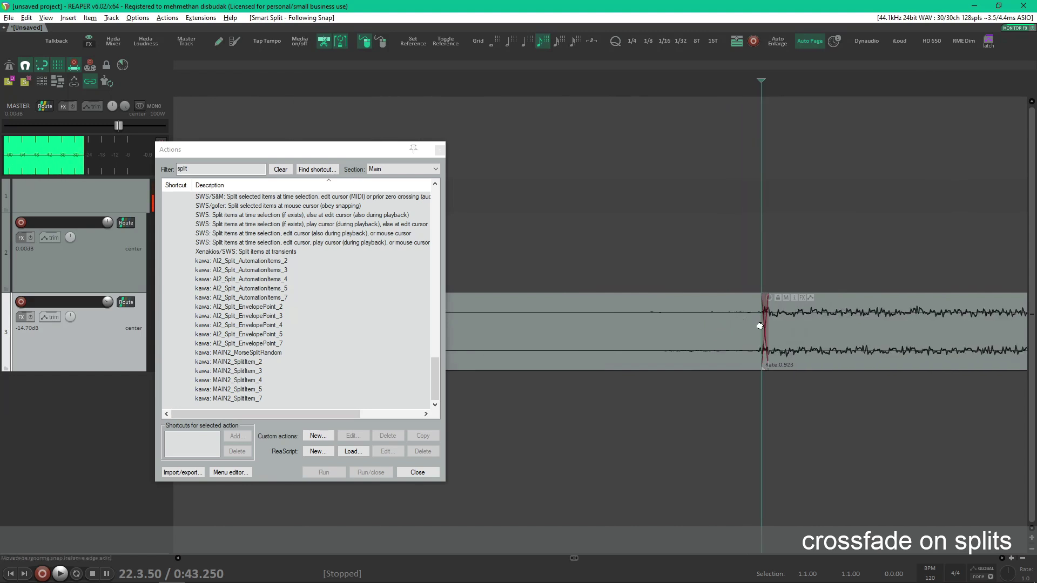
scroll(760, 327, up, 6)
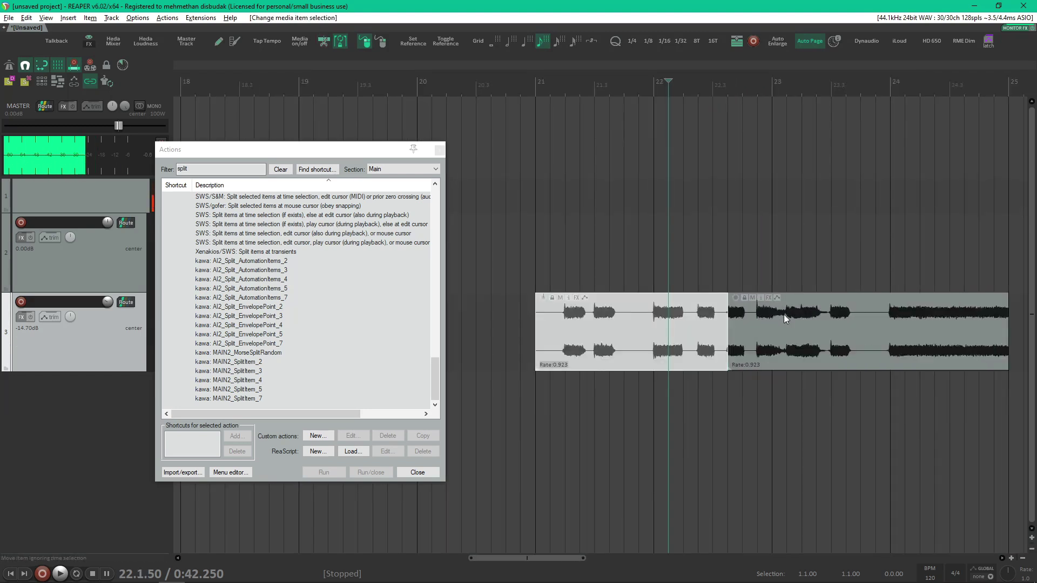
key(s)
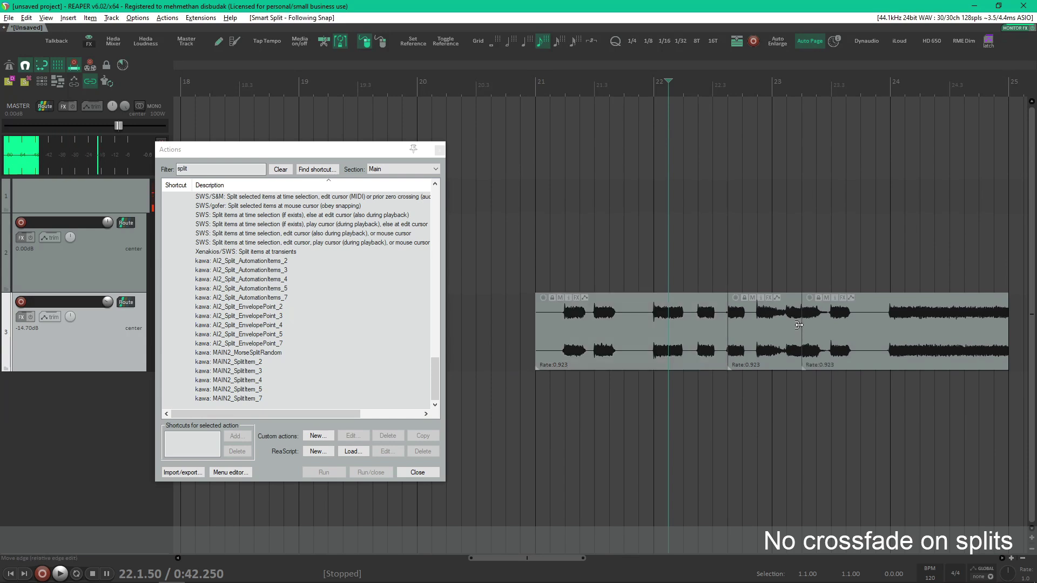
scroll(800, 325, up, 3)
scroll(801, 323, up, 10)
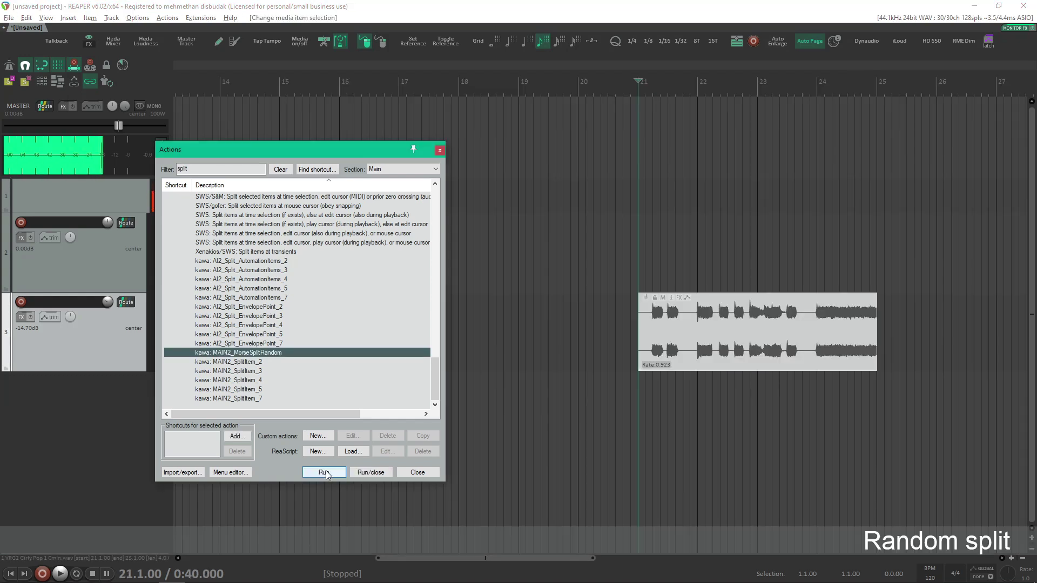
Split the selected audio item randomly with the action kawa: MAIN2_MorseSplitRandom
click(325, 473)
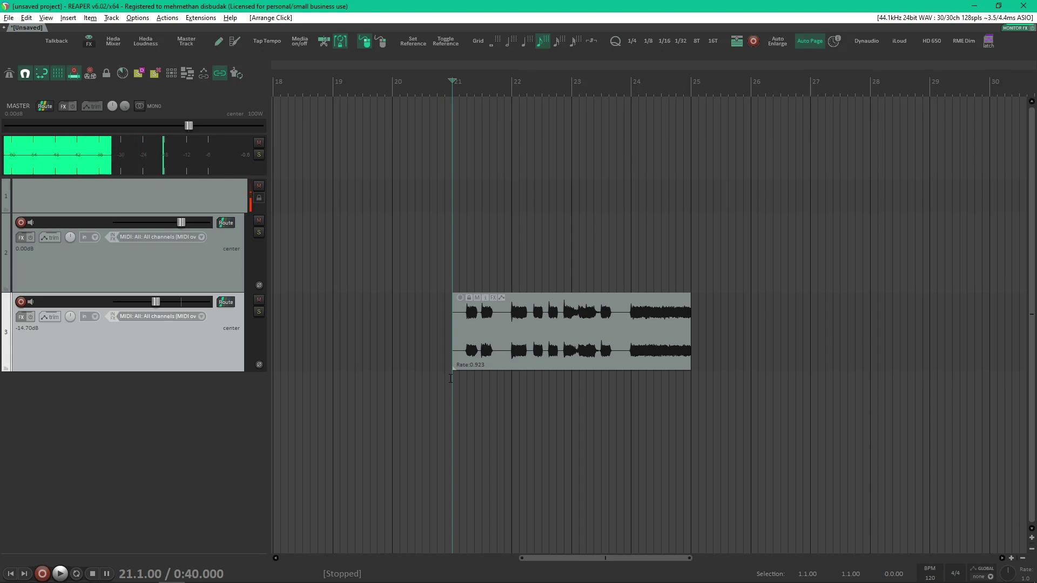
Browse through the available scripts in the Main section of the action list
click(167, 17)
click(170, 31)
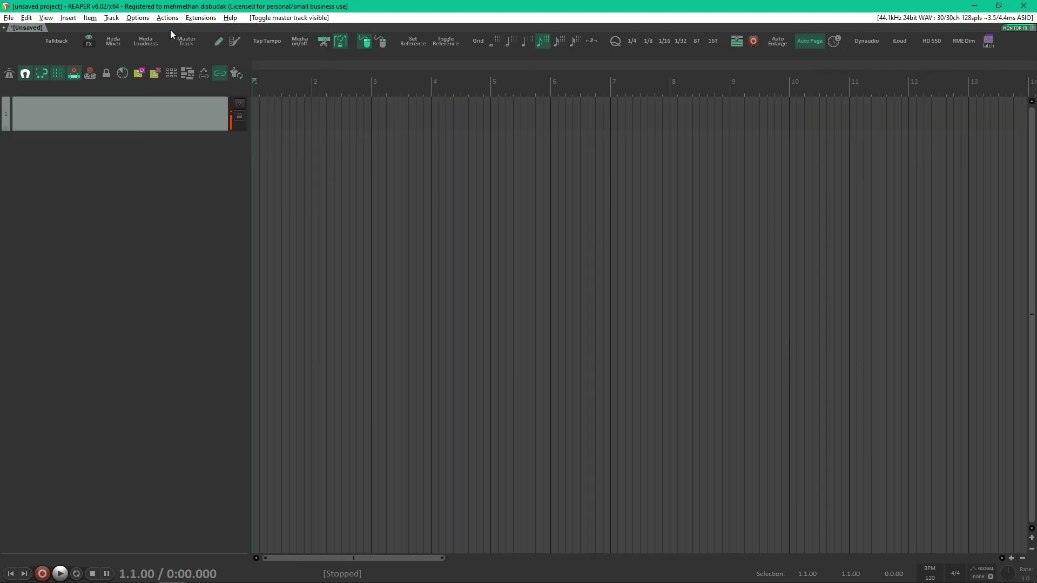
scroll(292, 283, down, 15)
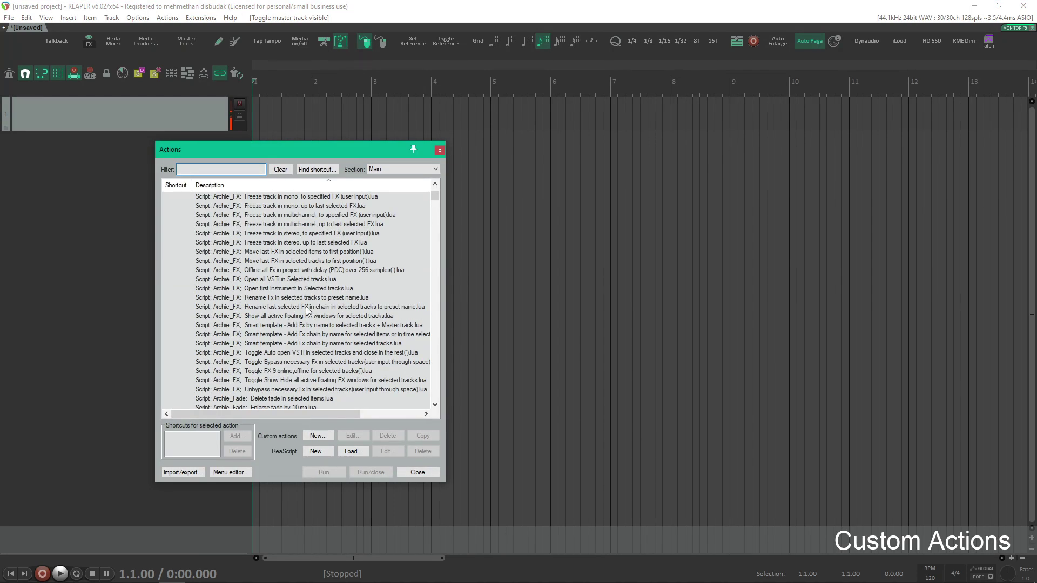
scroll(279, 282, down, 20)
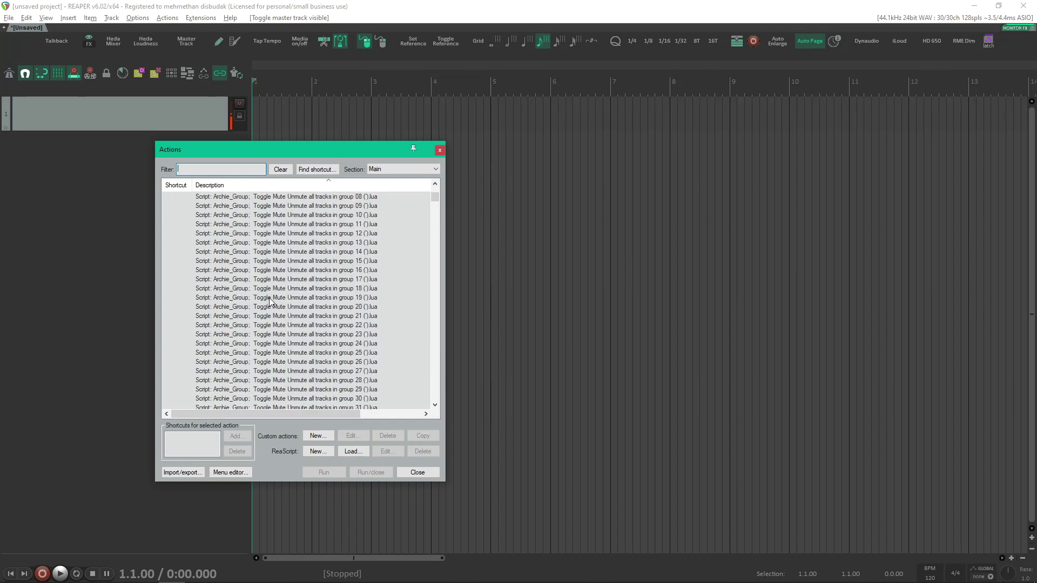
scroll(272, 302, down, 20)
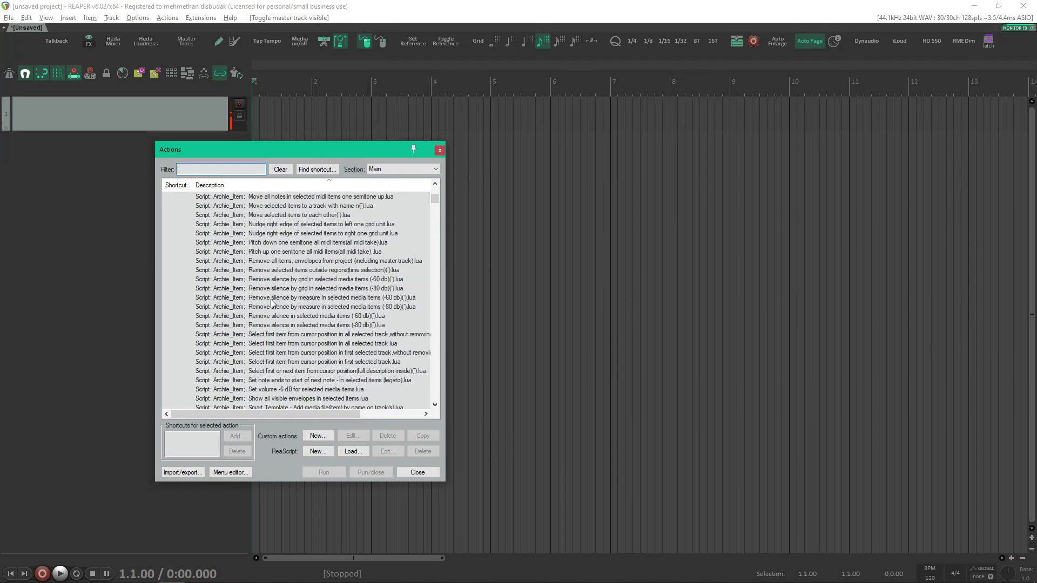
click(438, 151)
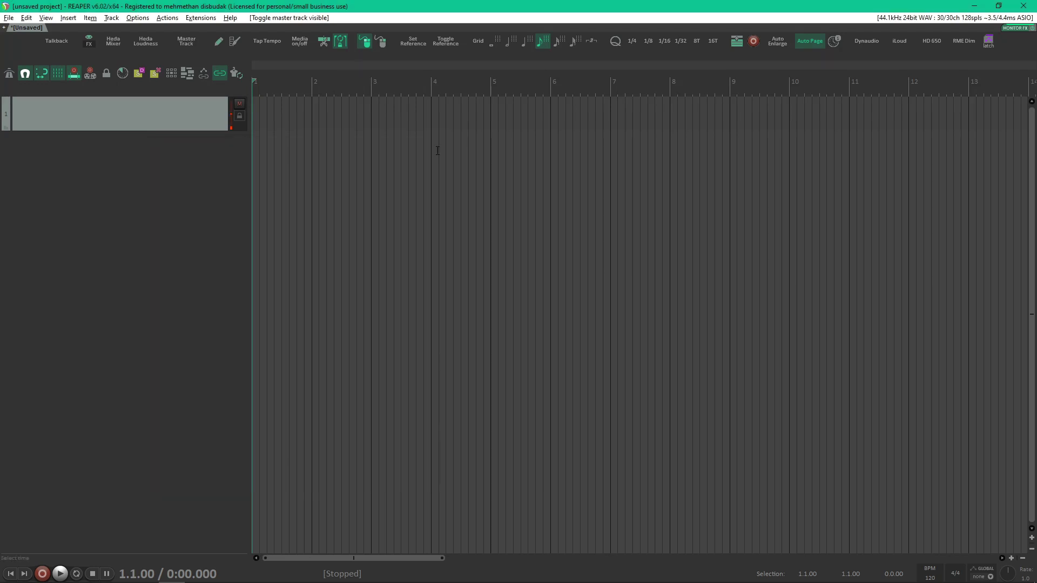
Add a track with its input set to Neve, record a short take on it, and disarm it
double_click(143, 174)
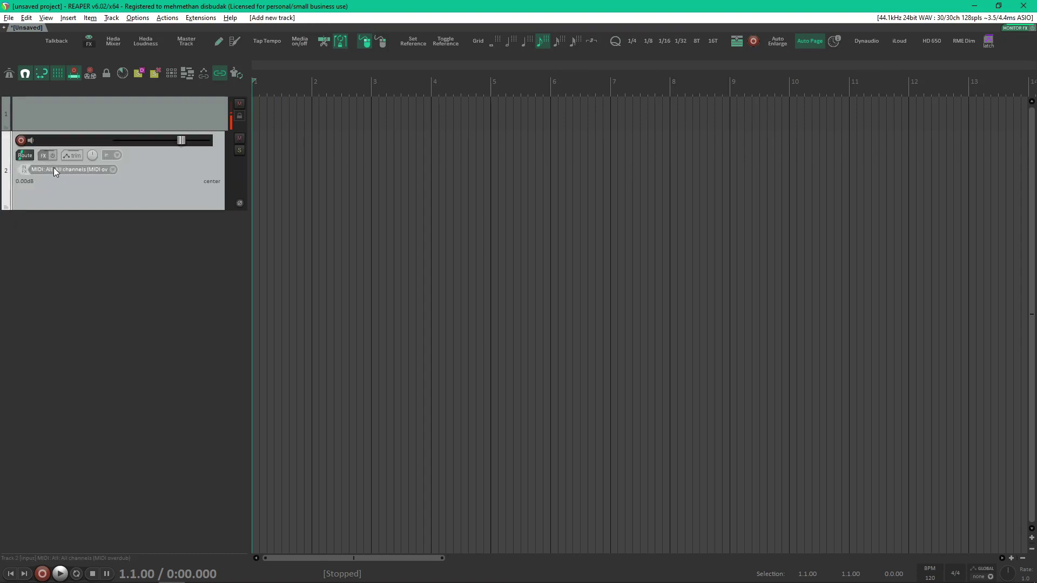
click(54, 169)
click(163, 171)
key(space)
key(ctrl+r)
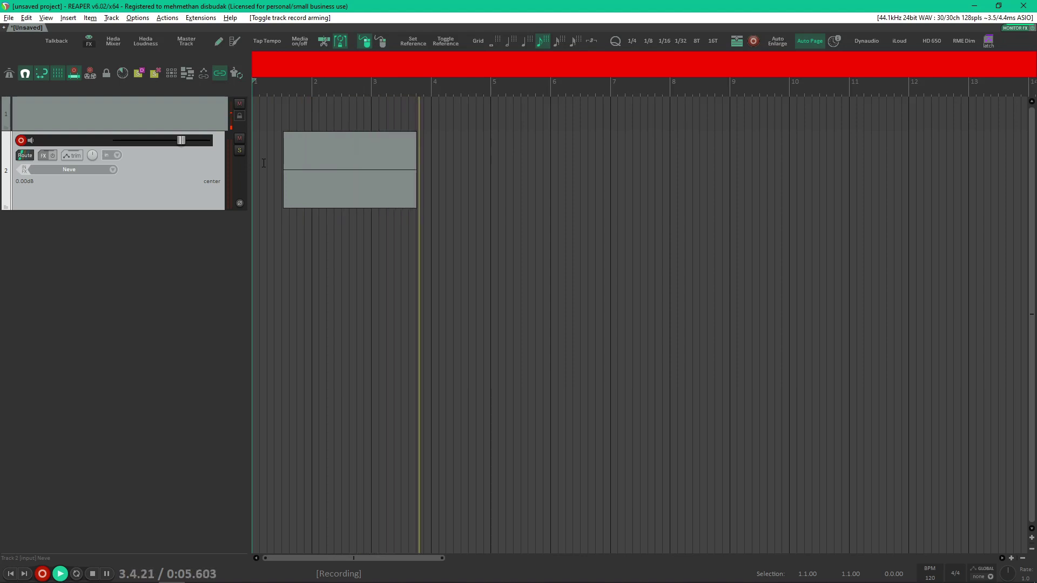
key(space)
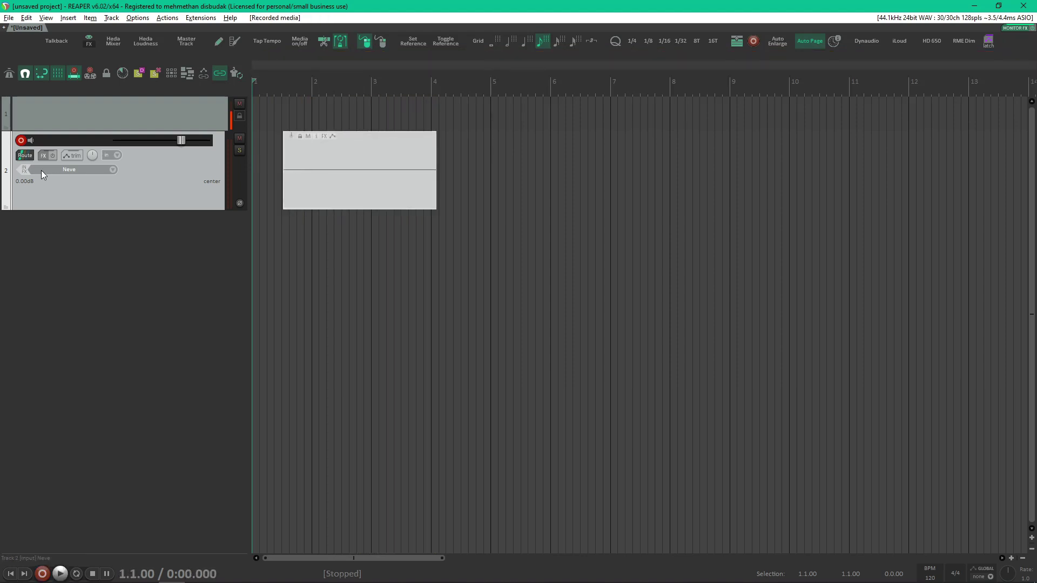
click(22, 141)
Add a second track with mono input Neve, panning the first track 100% left and the new one about 98% right
double_click(60, 224)
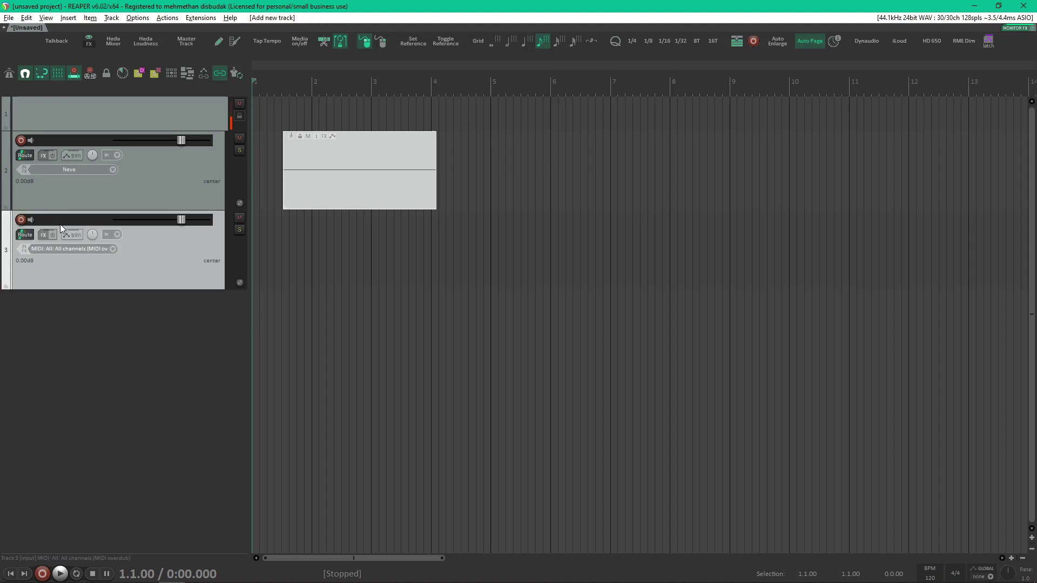
mouse_move(92, 155)
mouse_down()
mouse_move(92, 195)
mouse_move(92, 157)
mouse_up()
drag(91, 236, 82, 248)
click(82, 248)
mouse_move(130, 255)
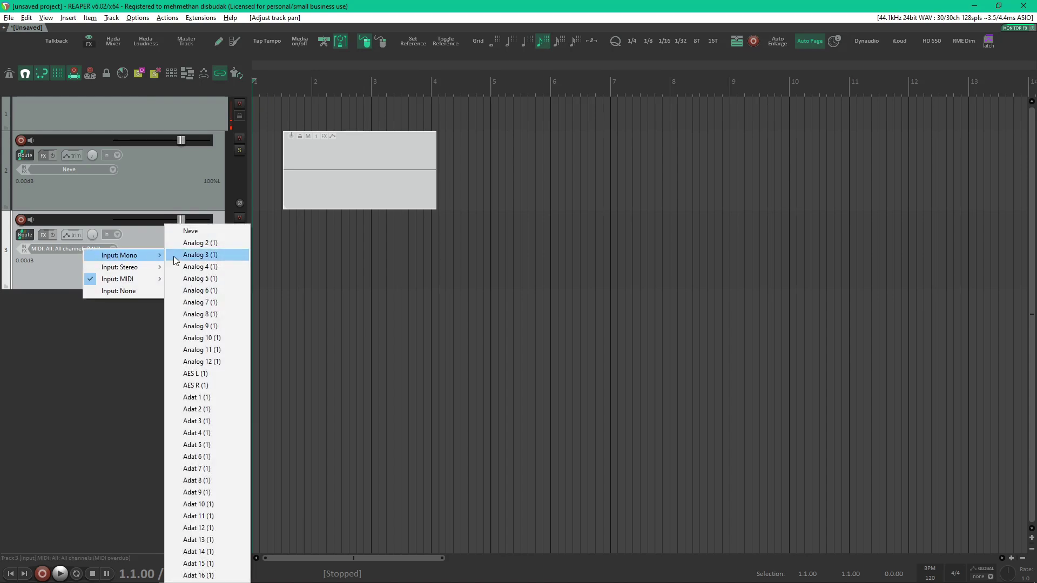
click(190, 231)
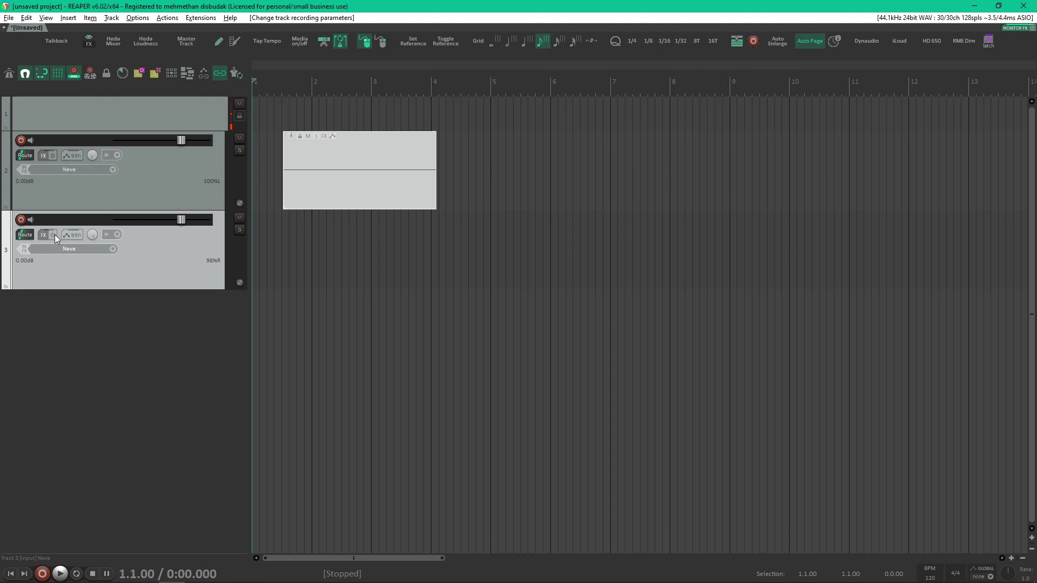
Record a second take on the new track panned 100% right, and trim both items to end at measure 4
click(21, 220)
drag(93, 231, 102, 229)
key(space)
key(ctrl+r)
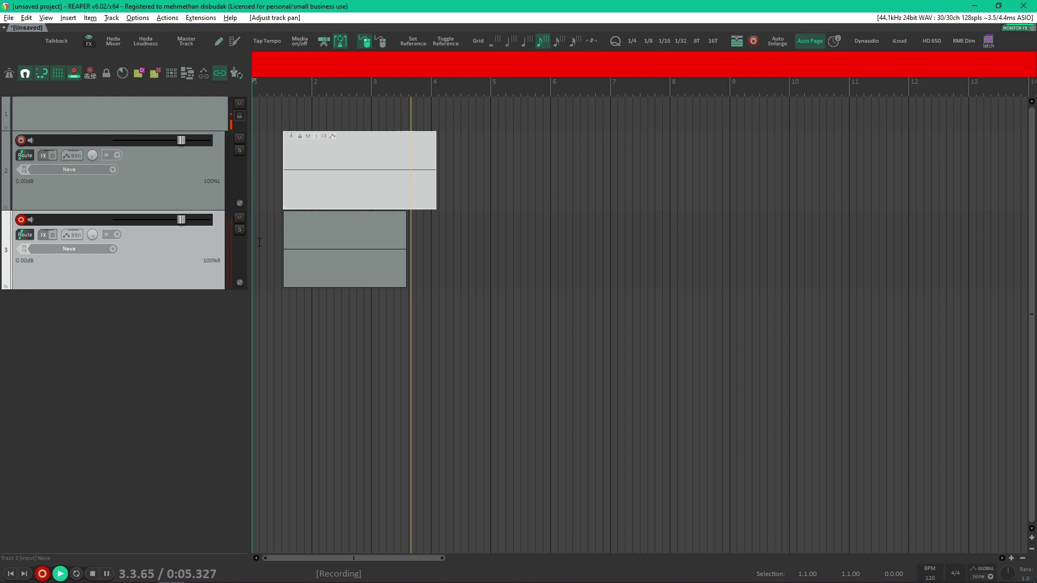
key(space)
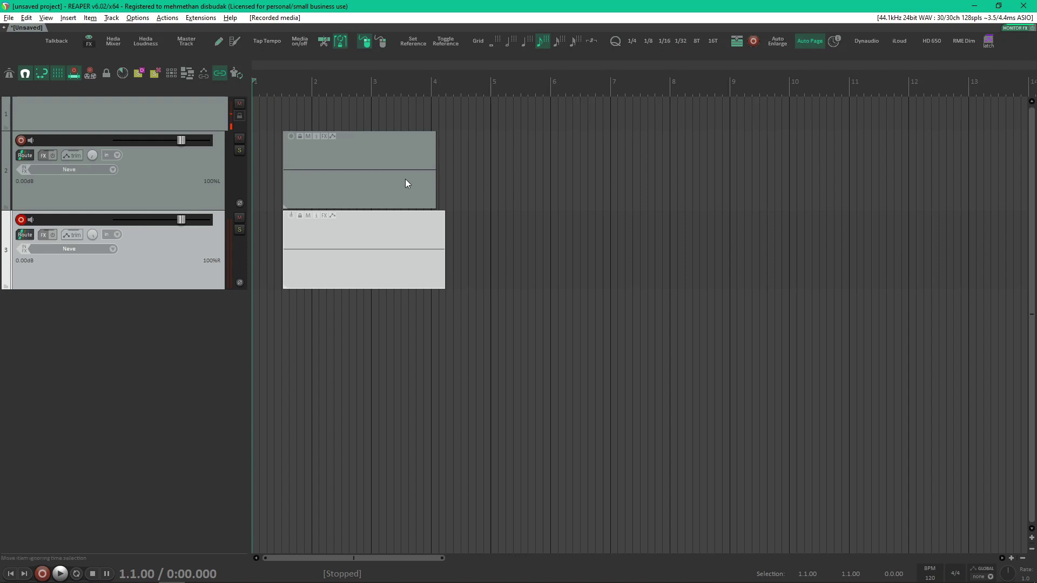
drag(442, 236, 431, 235)
drag(433, 193, 431, 193)
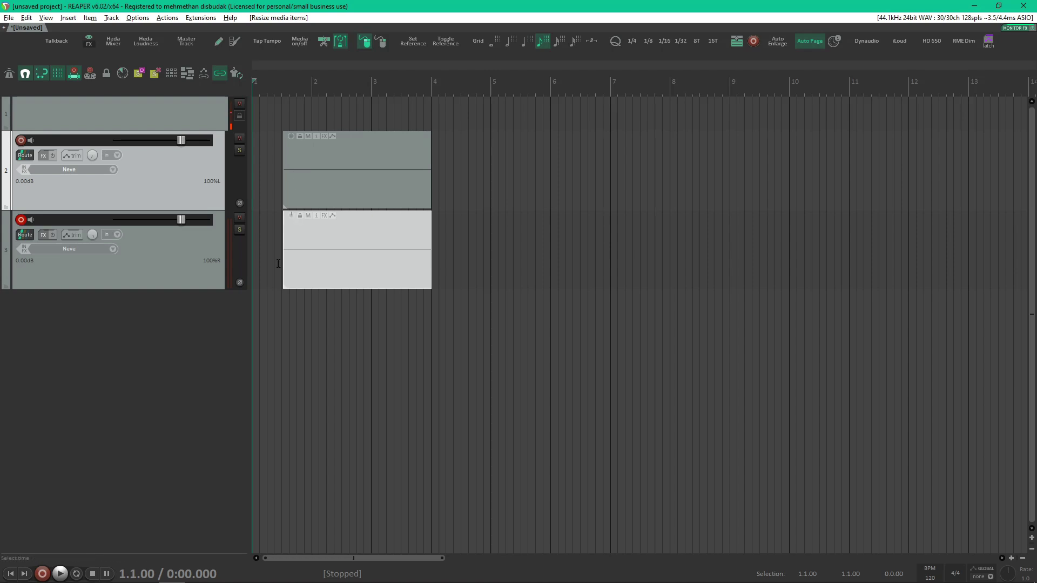
Remove the second recorded track and reset the remaining track's pan to center
click(205, 275)
right_click(207, 275)
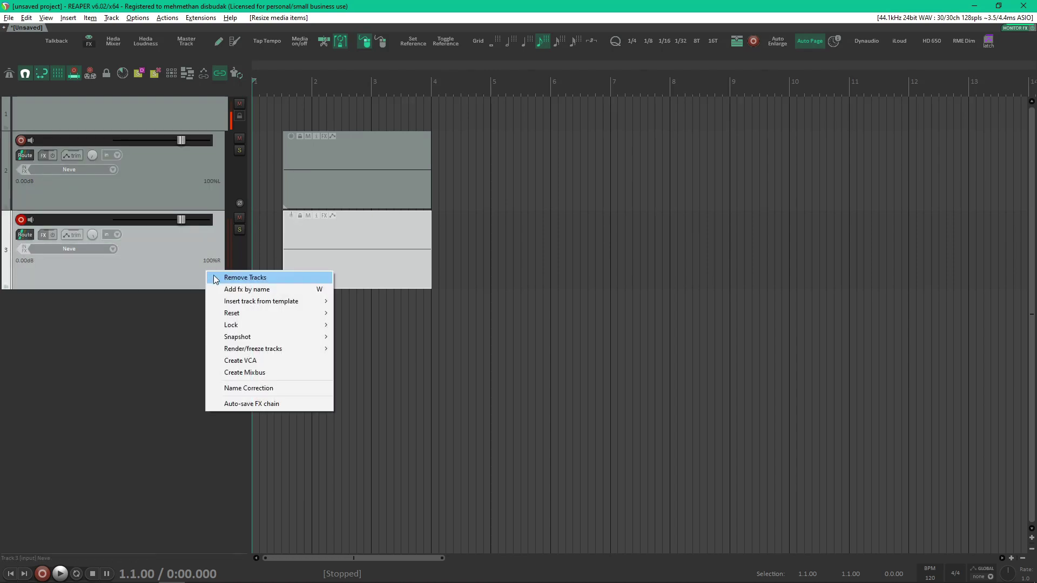
click(218, 276)
double_click(92, 155)
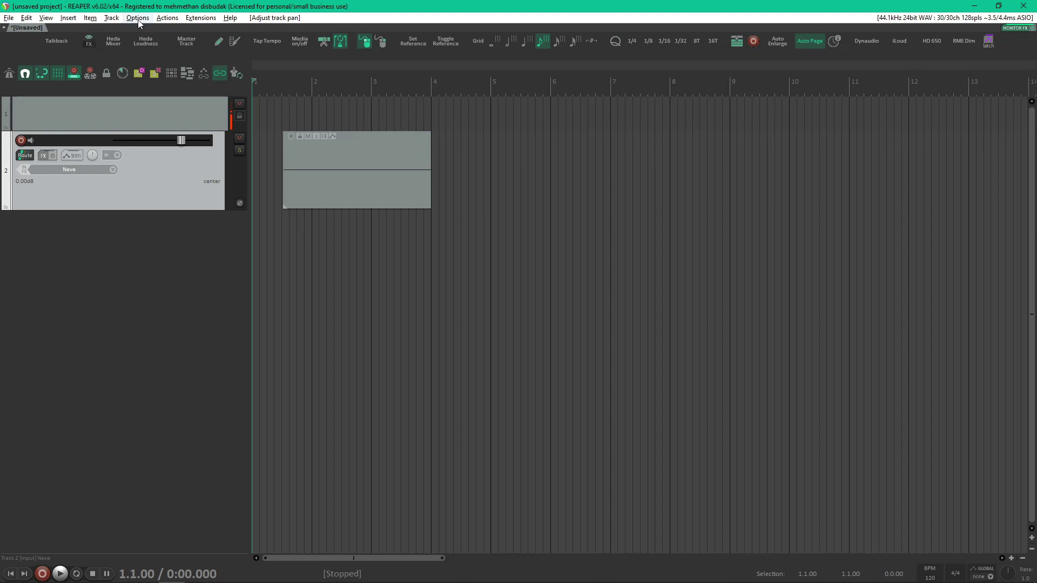
Start a new custom action named "gitar duble" and add Xenakios/SWS: Set selected tracks record unarmed to it
click(167, 18)
click(178, 28)
click(585, 427)
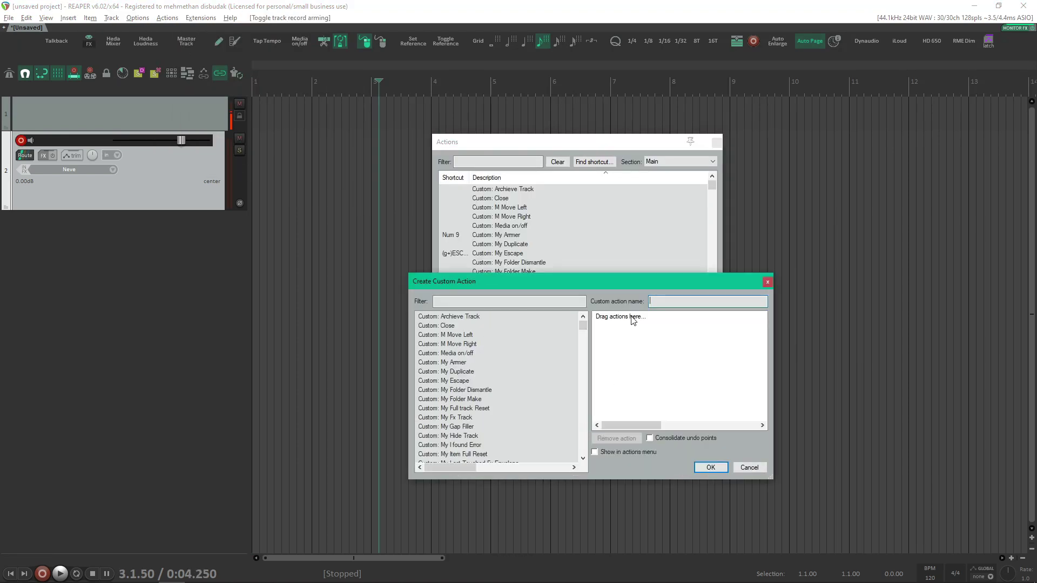
text(gitar duble)
click(471, 301)
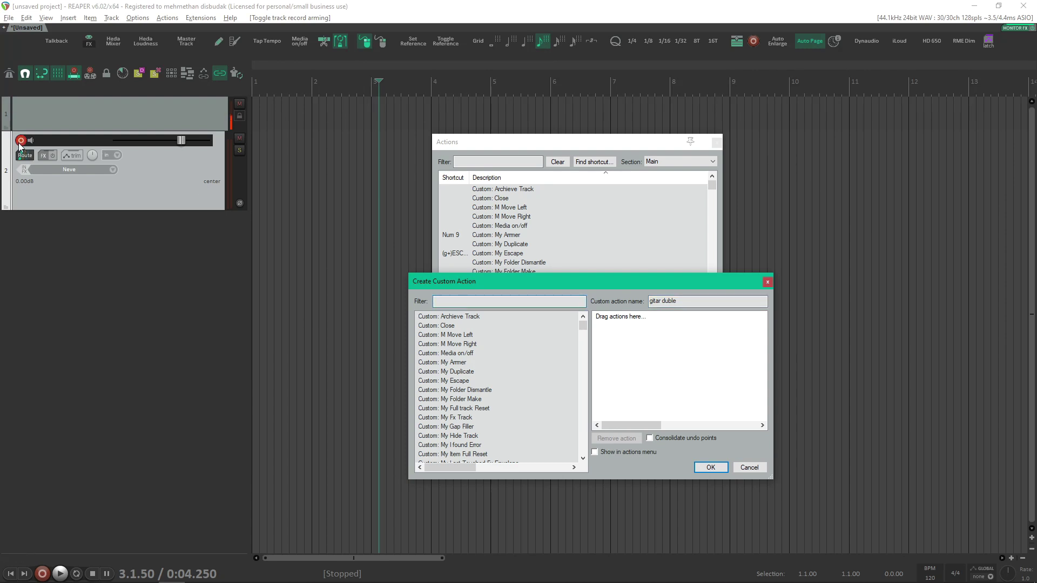
text(un arm)
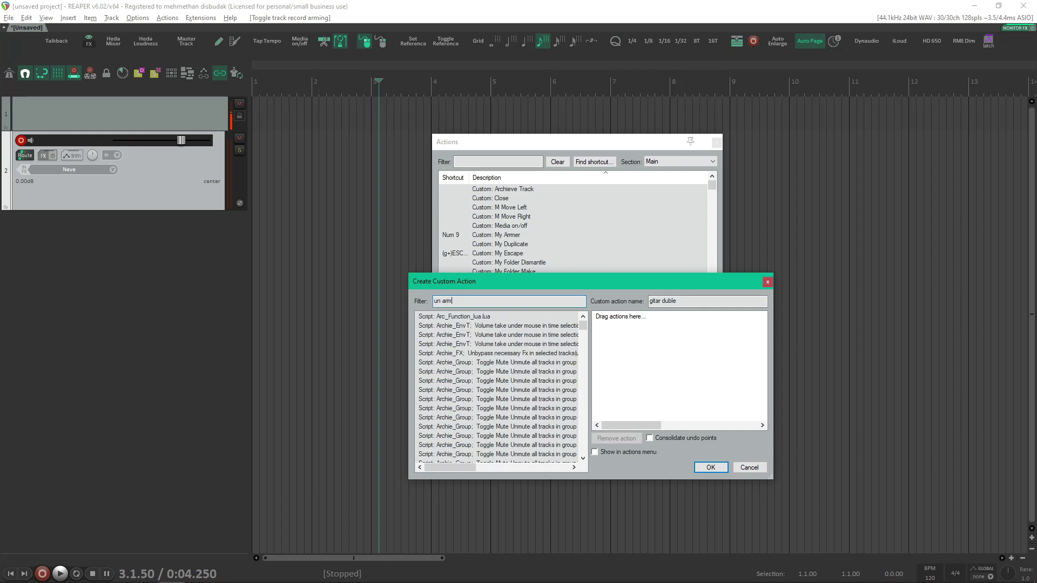
drag(455, 446, 602, 396)
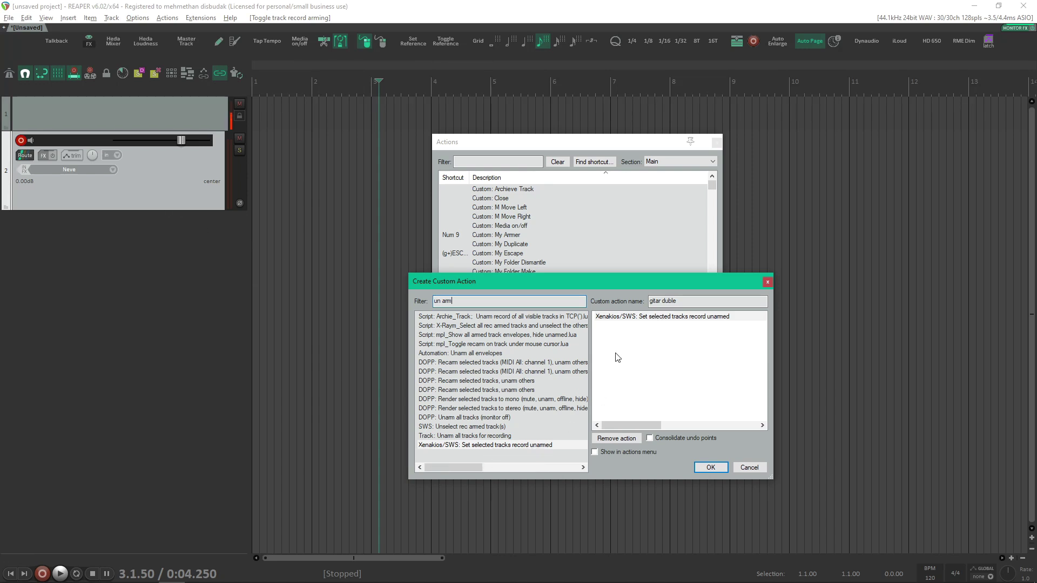
Add Xenakios/SWS: Pan selected tracks to left as the custom action's second command
drag(466, 302, 433, 301)
text(tra)
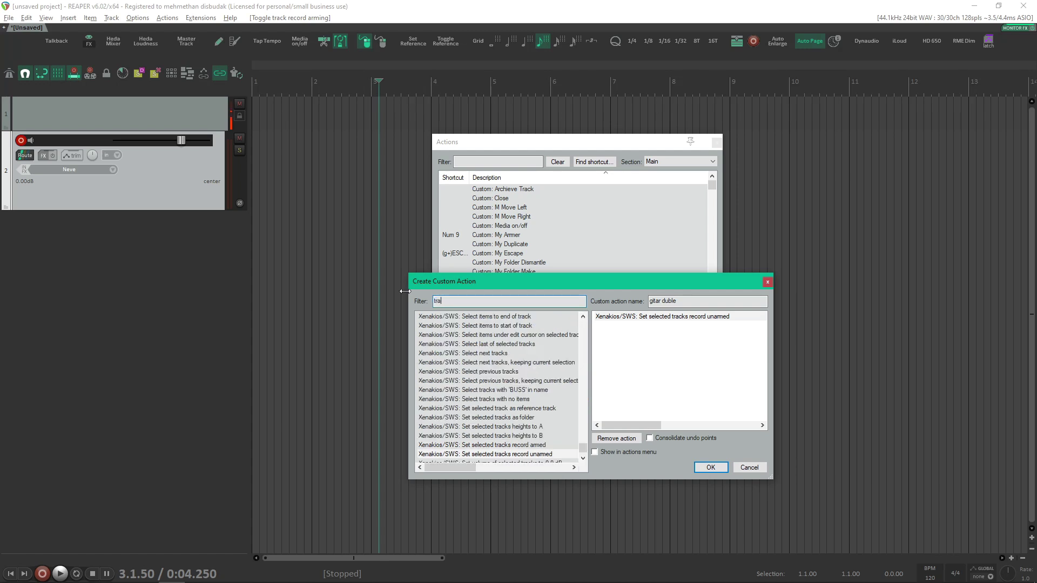
text( sel pan)
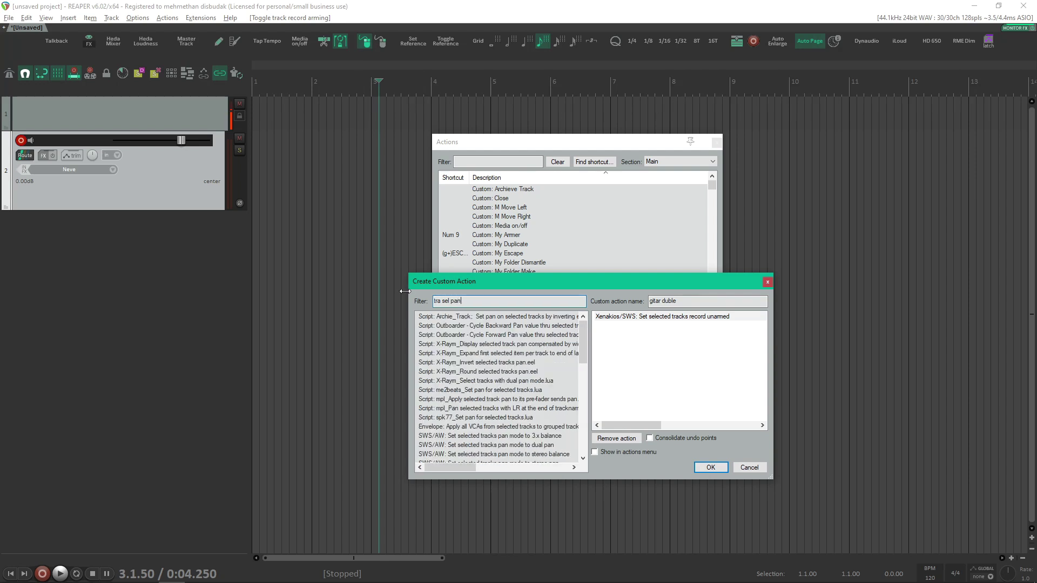
text( lef)
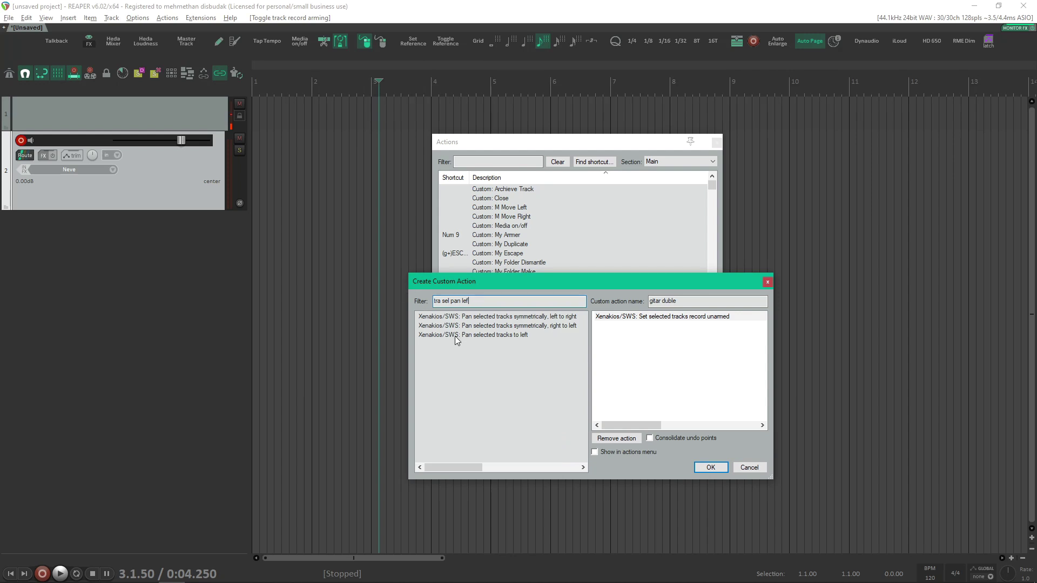
drag(453, 339, 602, 354)
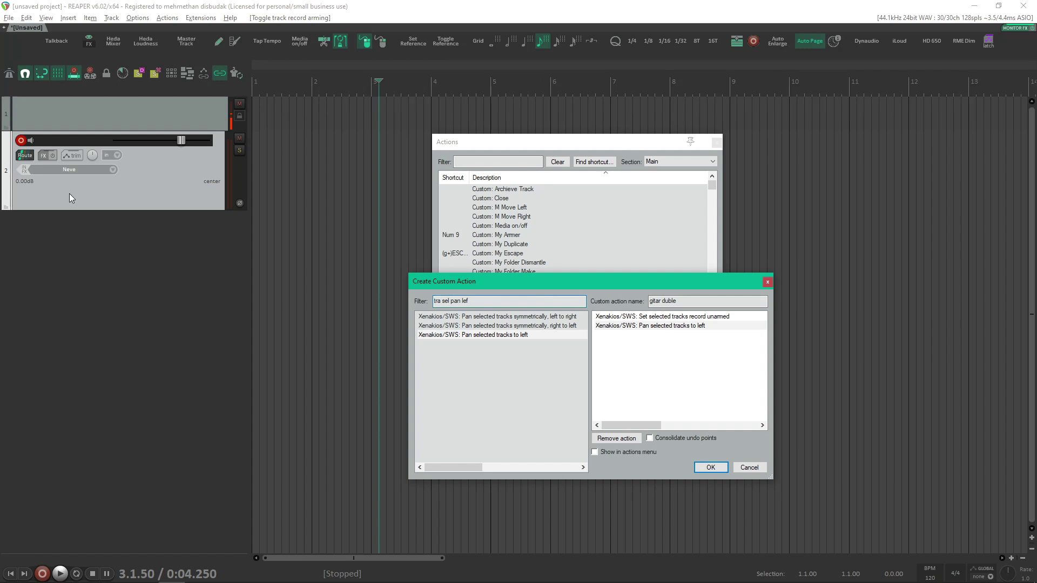
Disarm track 2 for recording and pan it 100% left
click(22, 141)
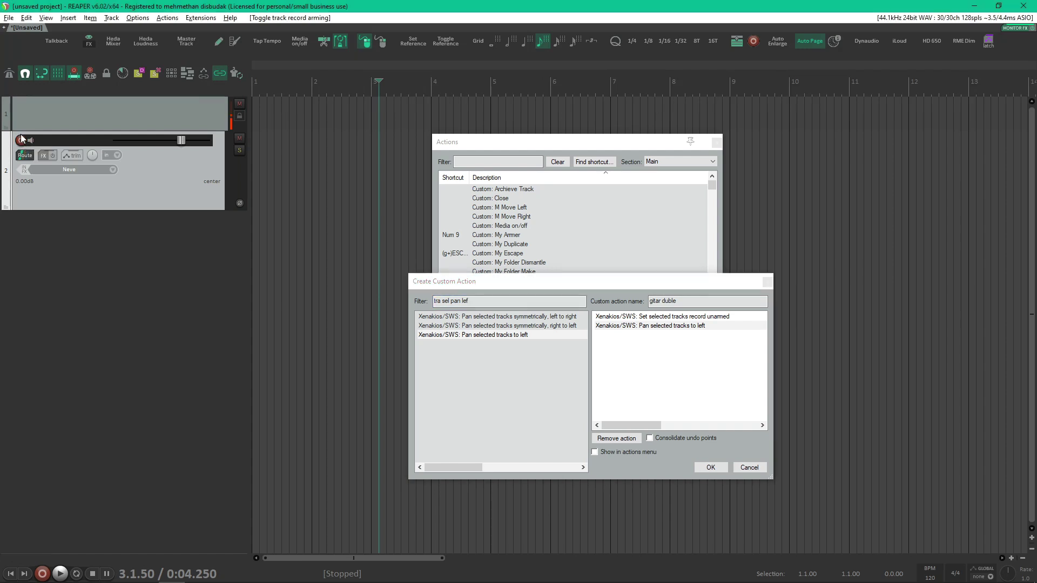
drag(92, 155, 92, 211)
Find the track duplication commands and add Script: me2beats_Duplicate tracks without items.lua to the custom action
click(448, 312)
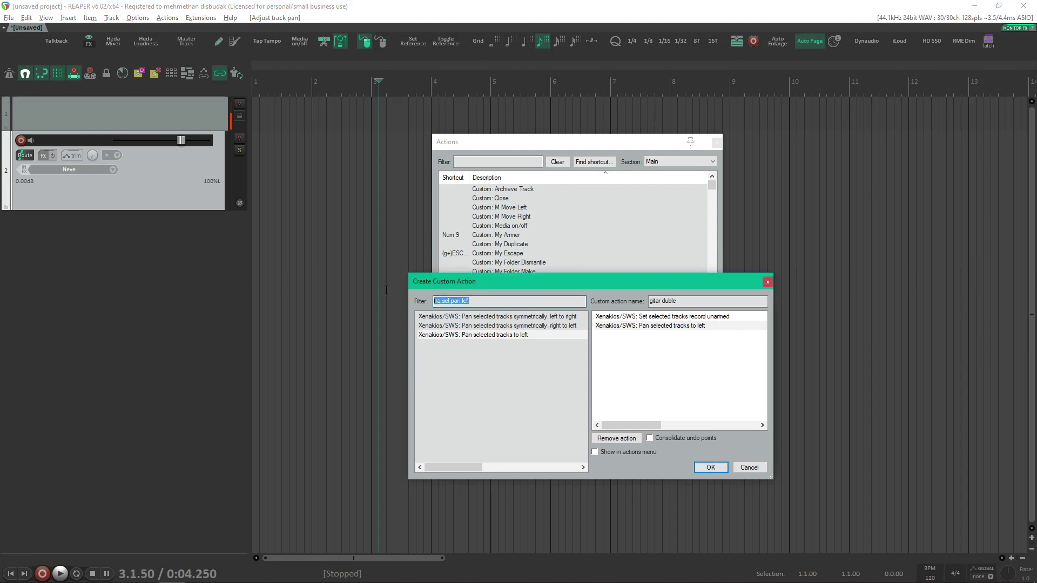
text(dubl)
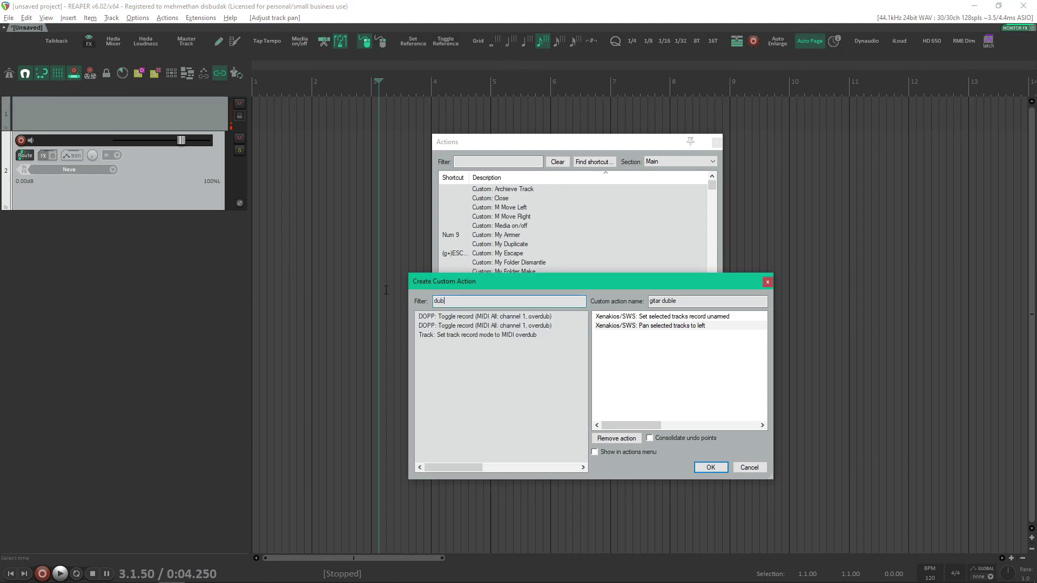
key(BackSpace)
text(plicate)
scroll(502, 404, down, 10)
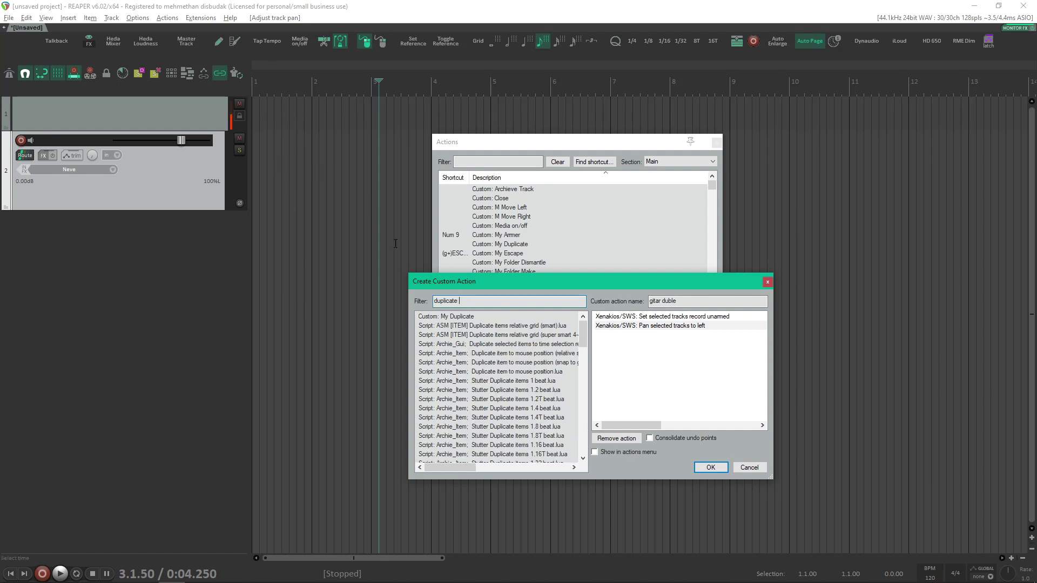
text(item)
key(BackSpace)
key(BackSpace)
key(BackSpace)
key(BackSpace)
text(track)
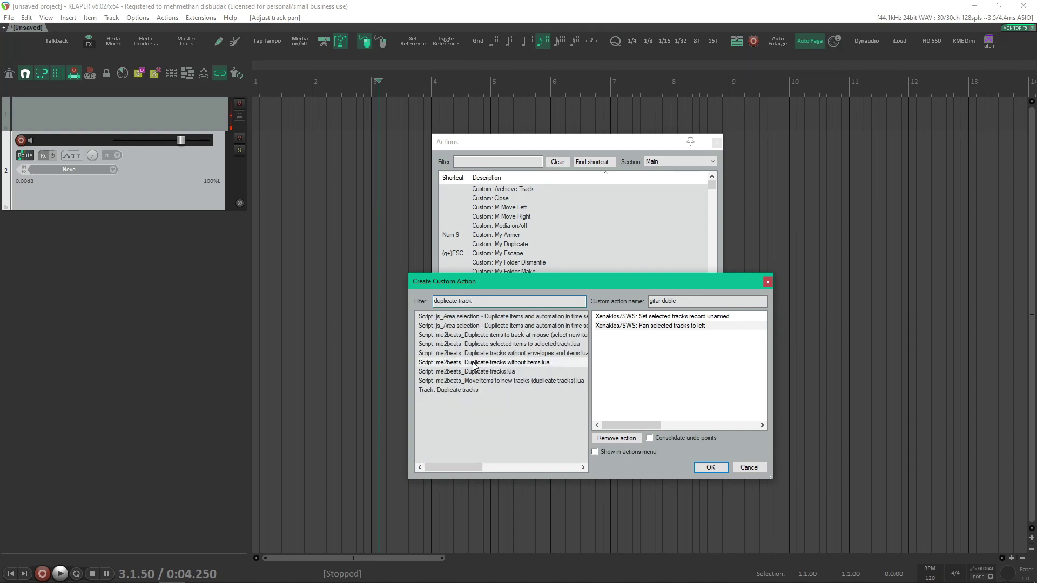
drag(462, 365, 653, 342)
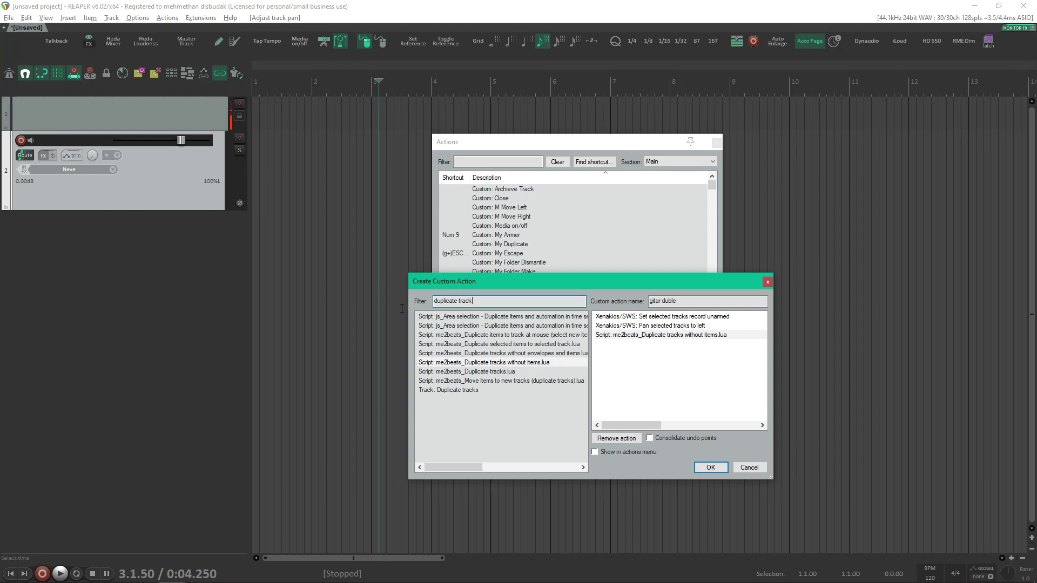
Add Xenakios/SWS: Pan selected tracks to right after the duplication script in the custom action
drag(479, 302, 312, 295)
text(pan rig)
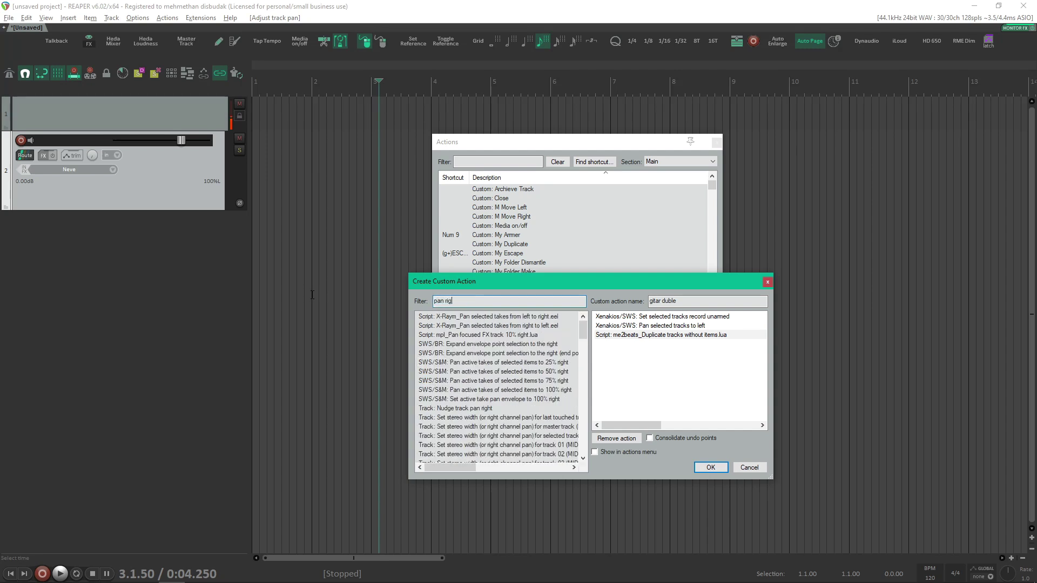
text(ht sel)
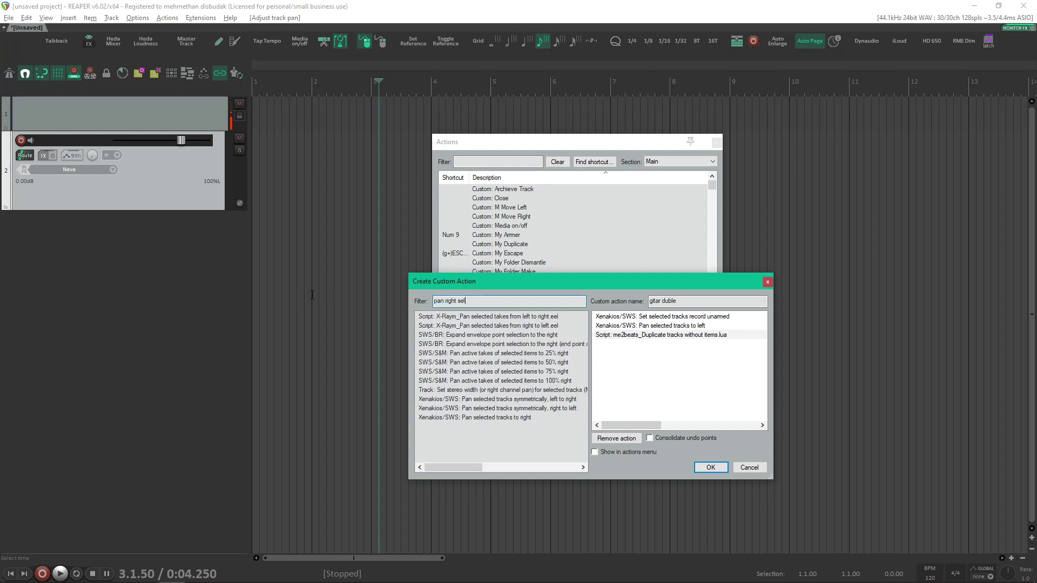
click(473, 419)
drag(473, 419, 601, 394)
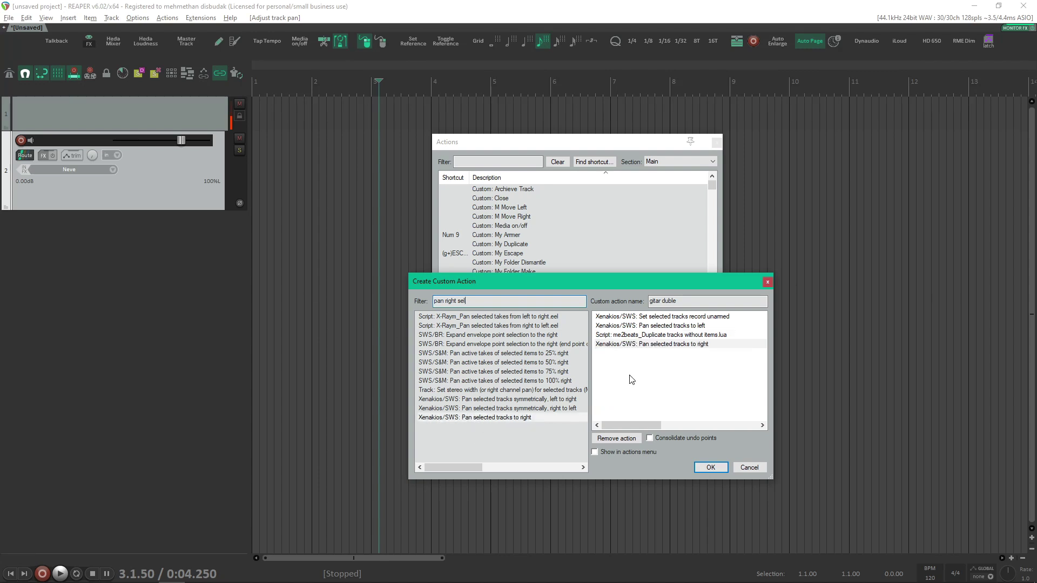
Add Xenakios/SWS: Set selected tracks record armed as the last command of the custom action
click(495, 302)
key(ctrl+a)
text(arm)
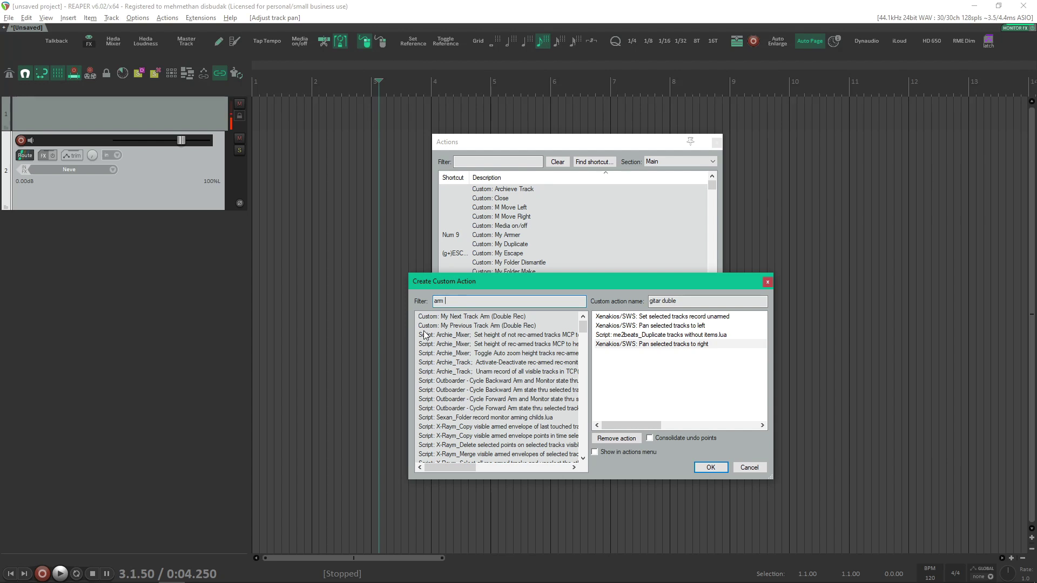
key(BackSpace)
text(m sel track)
scroll(458, 448, down, 10)
drag(458, 448, 633, 387)
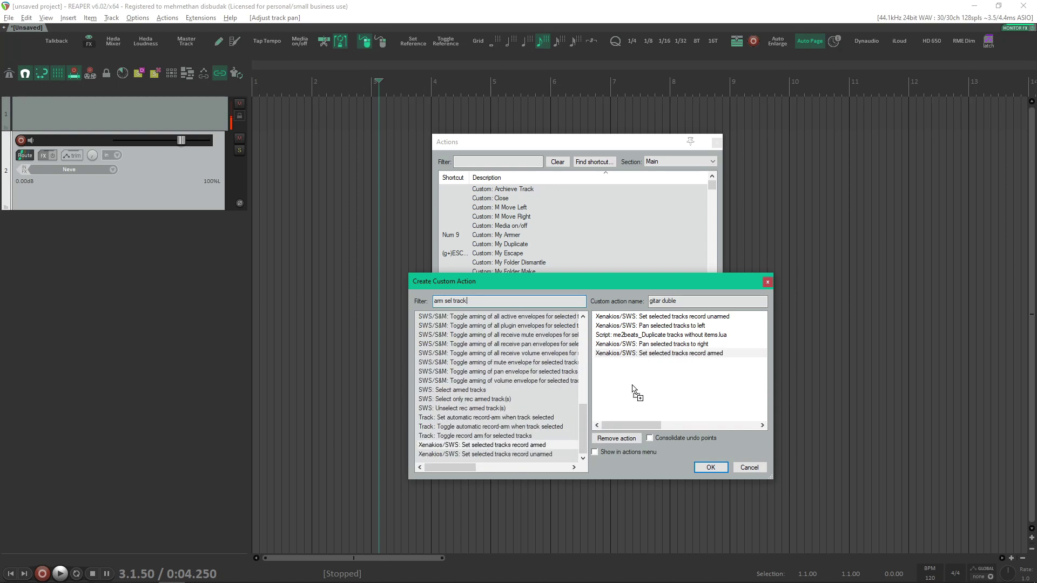
Save the gitar duble custom action with consolidated undo points and assign it the shortcut ç, overriding the existing mapping
click(650, 439)
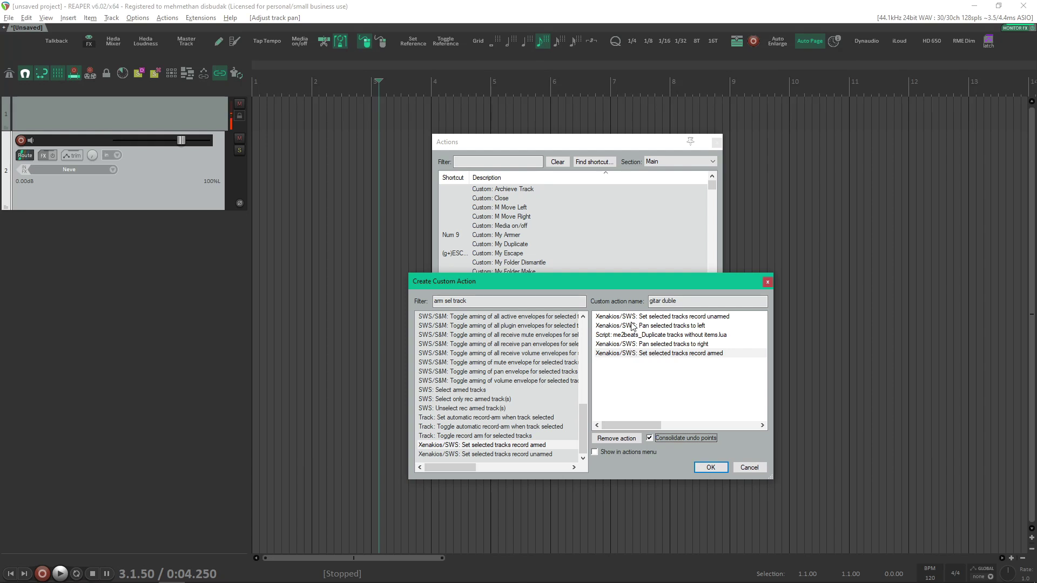
click(707, 468)
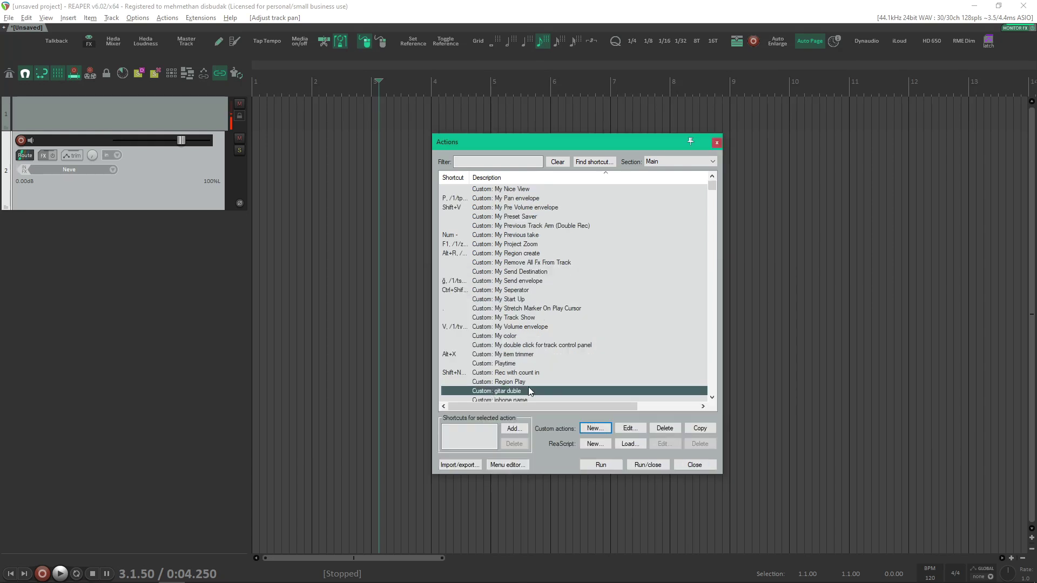
scroll(528, 387, down, 2)
click(510, 429)
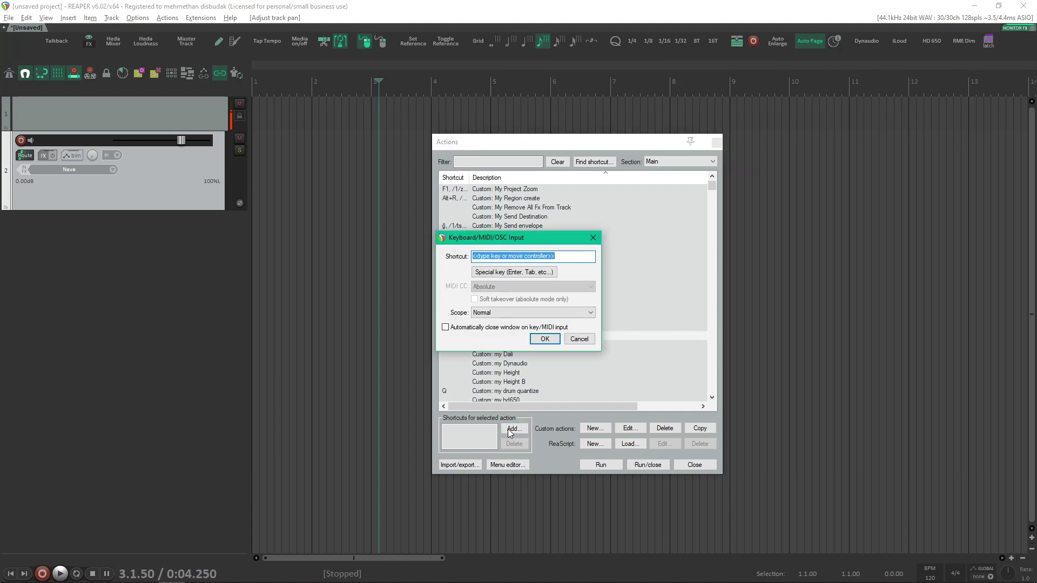
key(c)
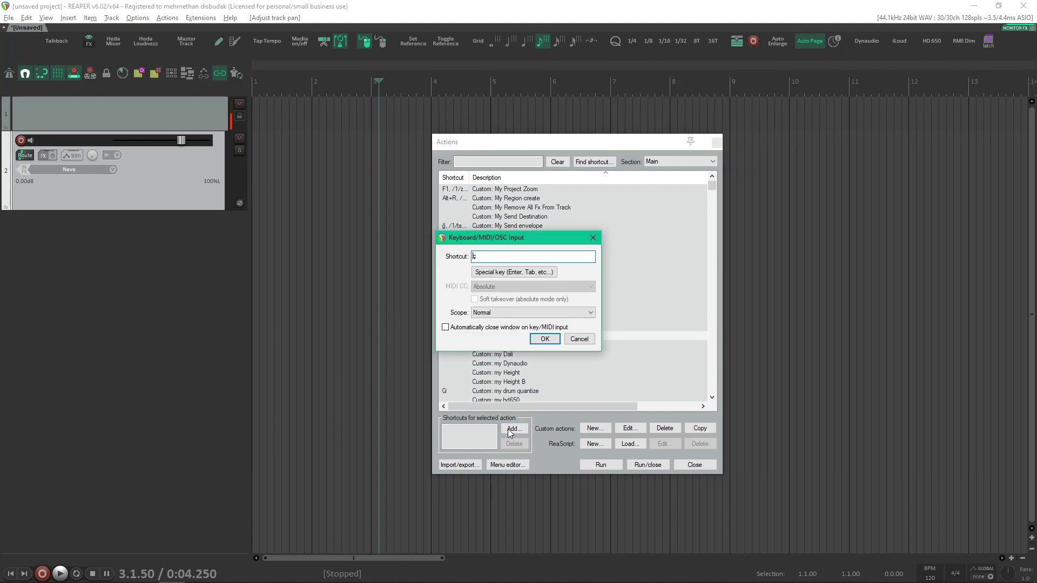
click(544, 339)
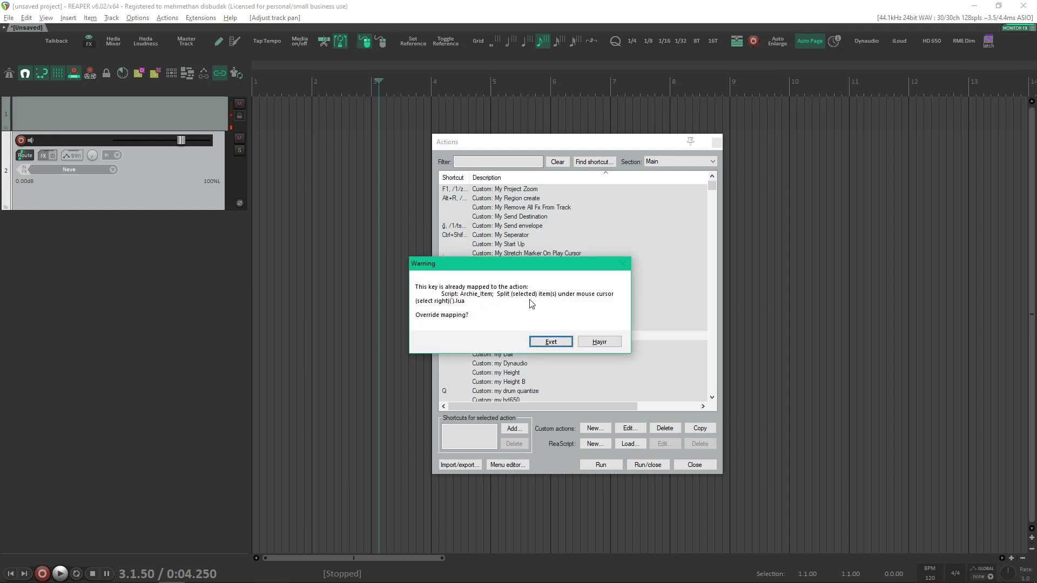
click(542, 339)
Reset track 2's pan to center and arm the track for recording
click(89, 199)
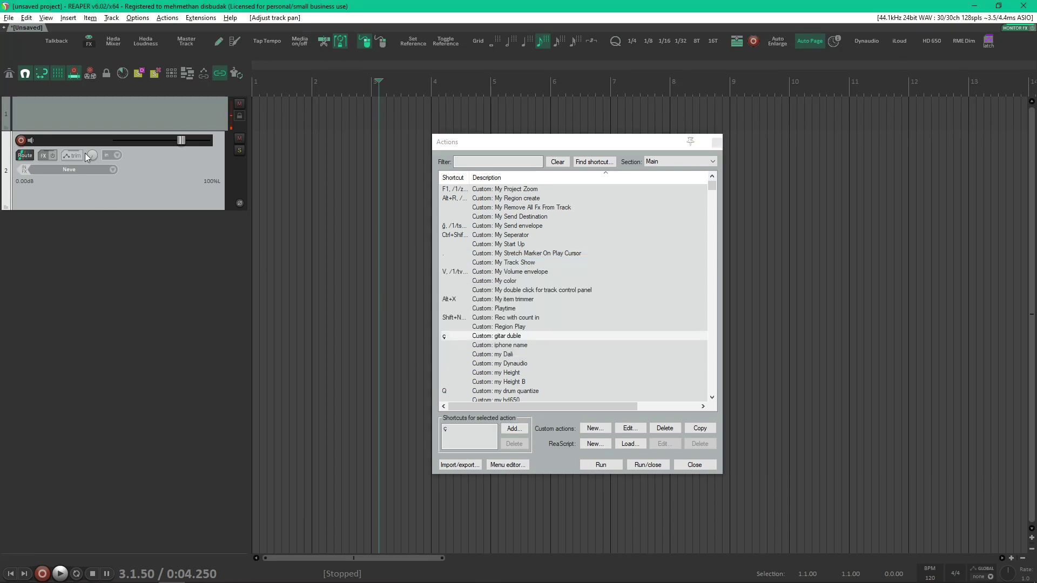
double_click(92, 155)
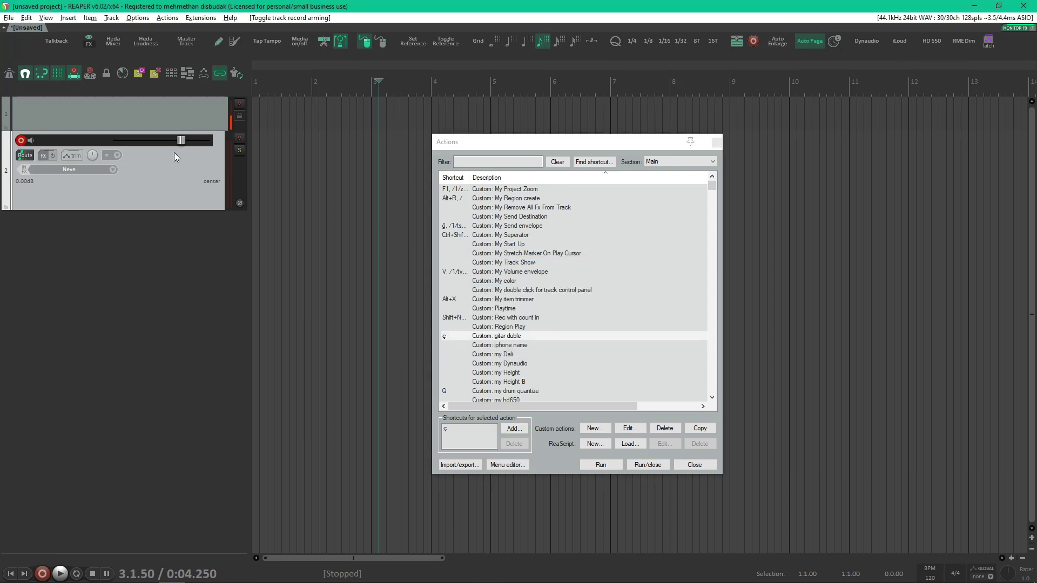
Record a short take on track 2 from the project start and run the gitar duble action on that track
click(258, 190)
click(255, 186)
key(space)
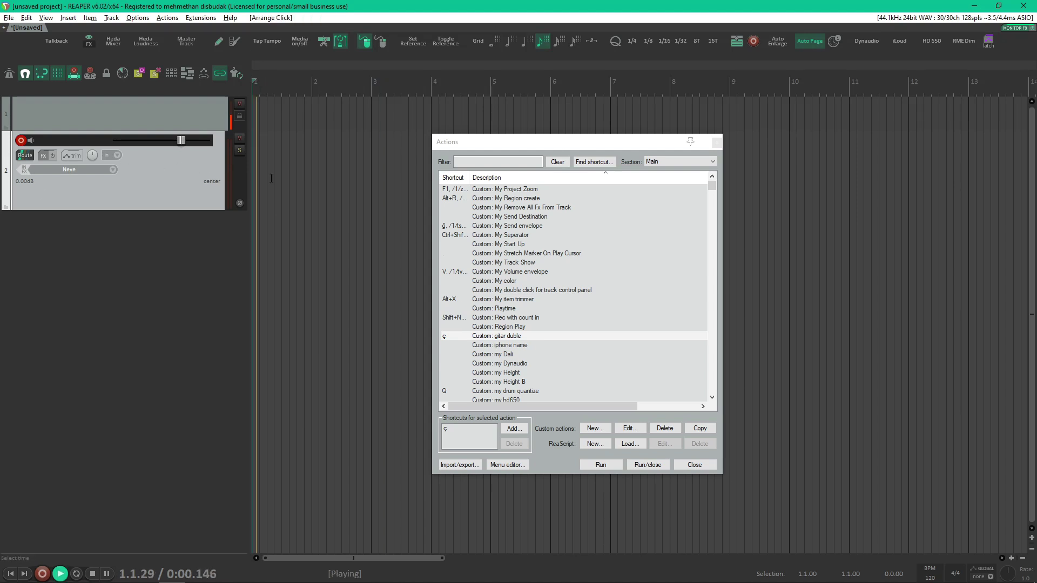
key(ctrl+r)
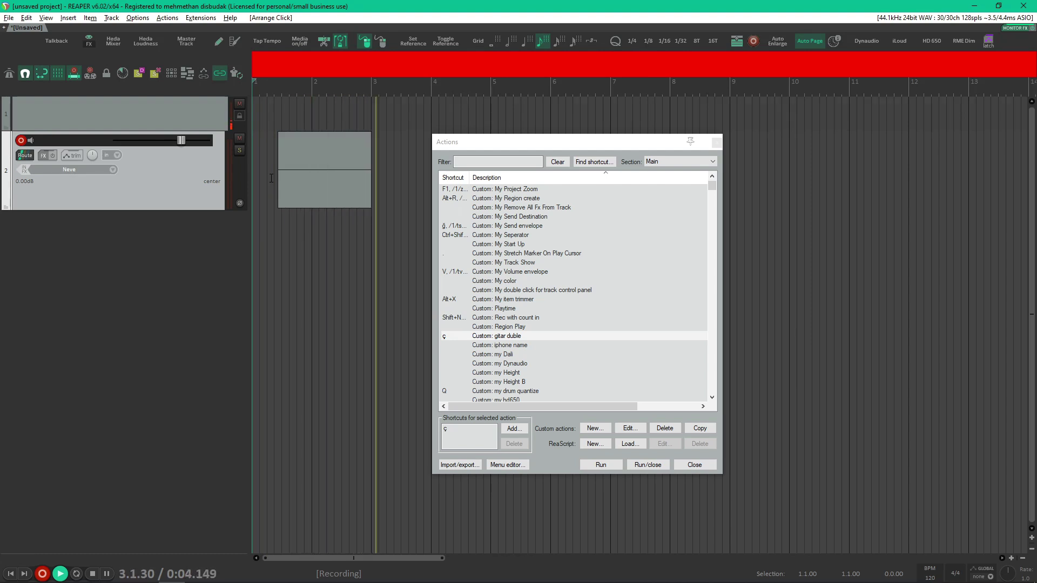
key(space)
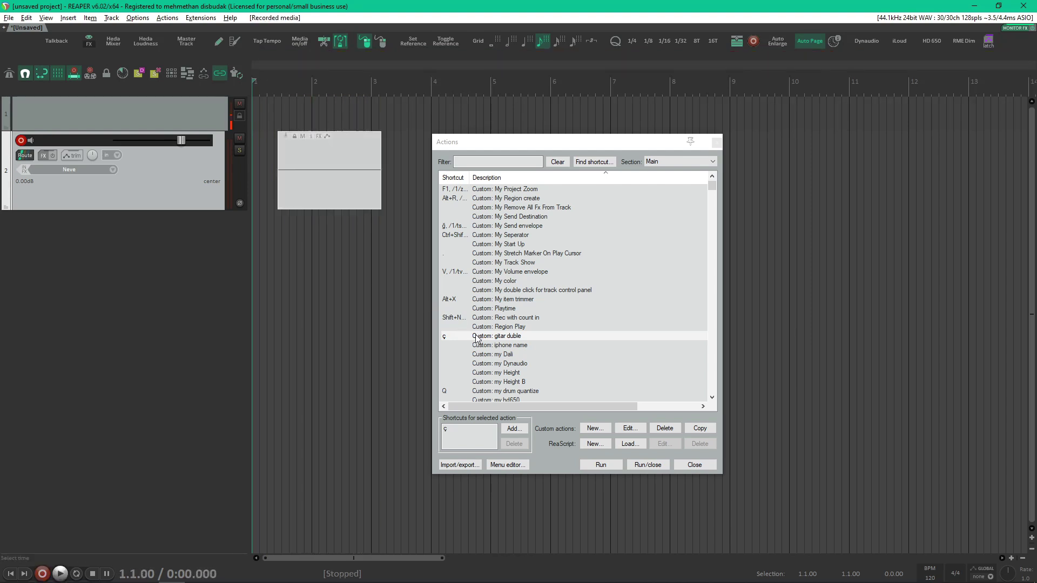
key(ccedilla)
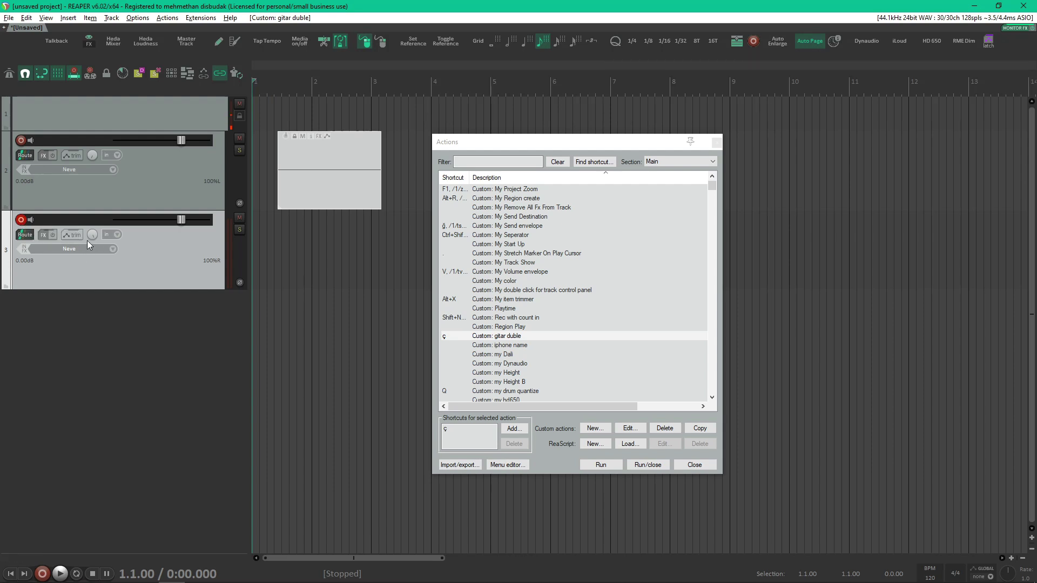
Record a short take on the right-panned track 3 from near the project start and run the gitar duble action again
click(259, 241)
key(space)
key(ctrl+r)
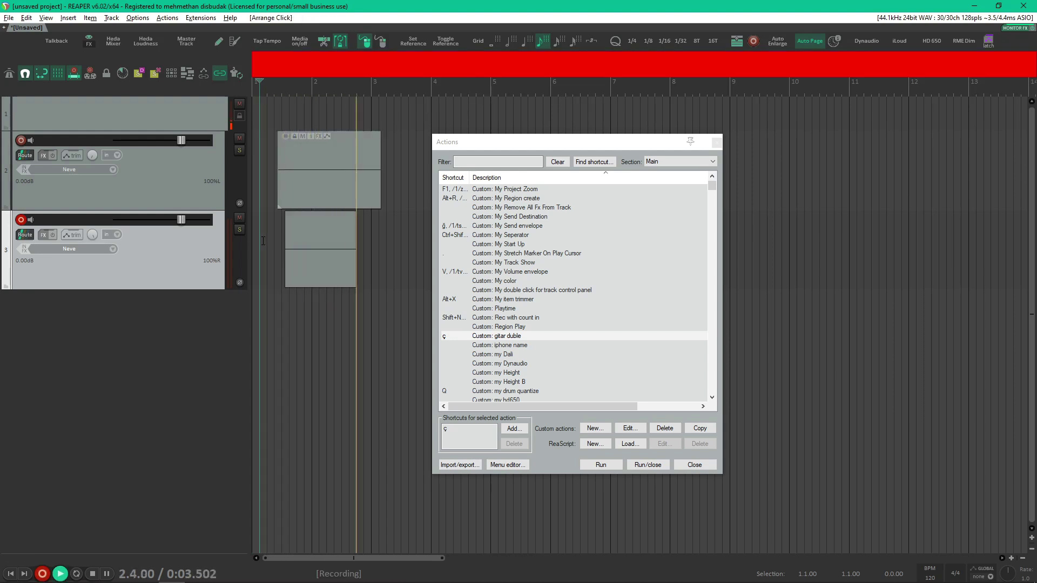
key(space)
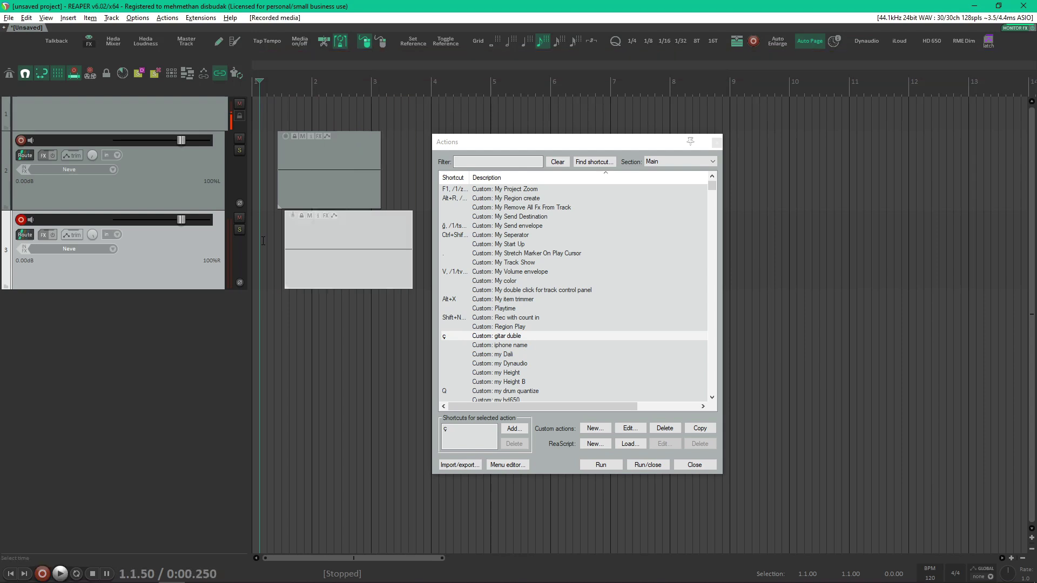
key(ccedilla)
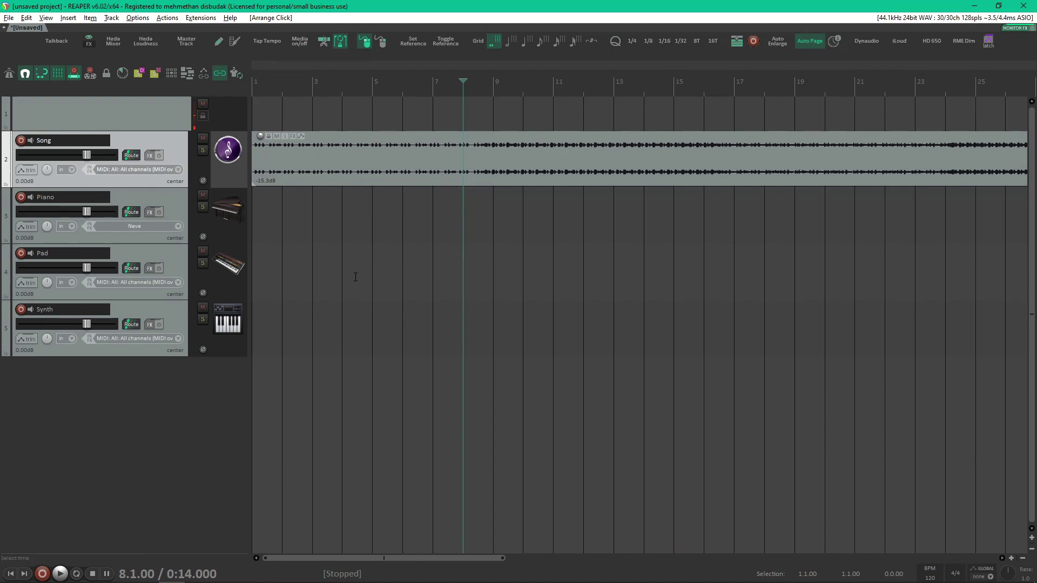
click(303, 154)
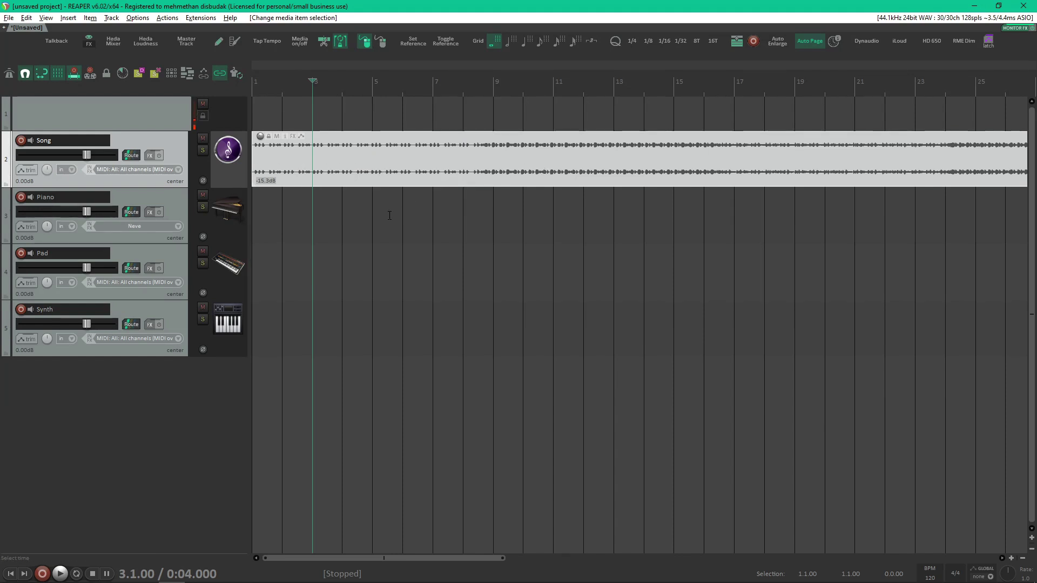
click(362, 210)
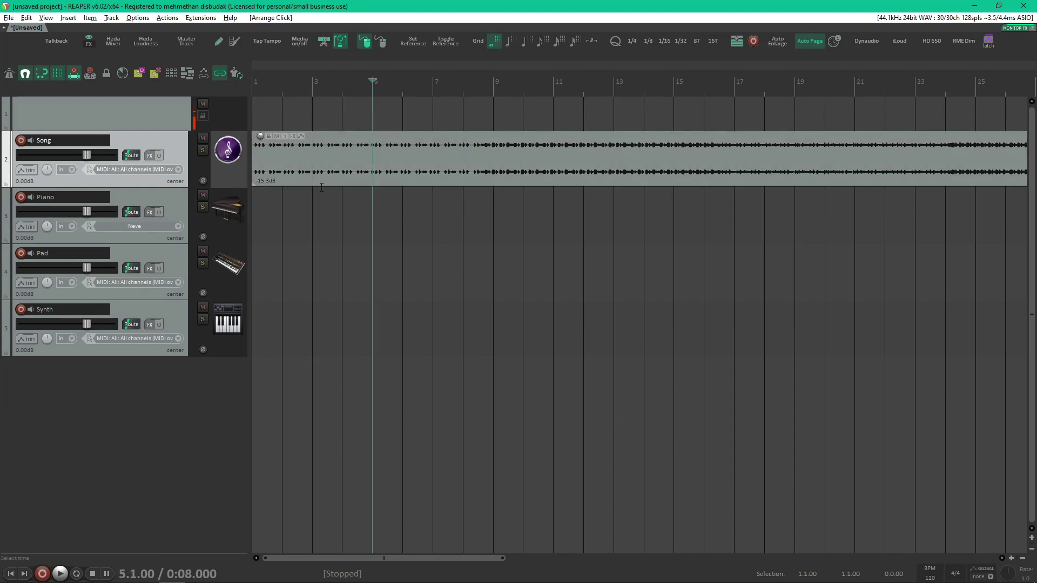
click(263, 160)
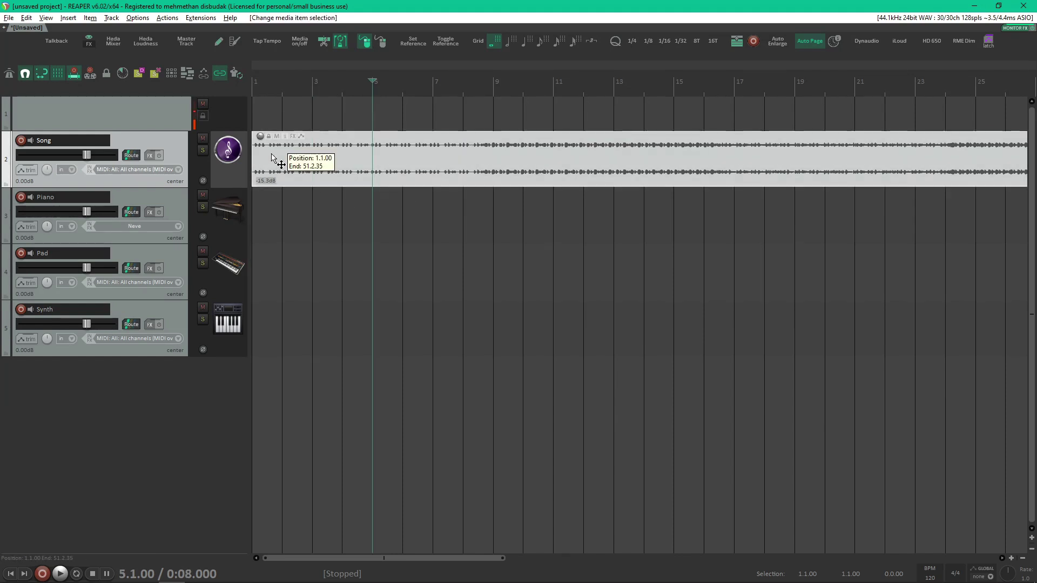
click(374, 214)
click(225, 206)
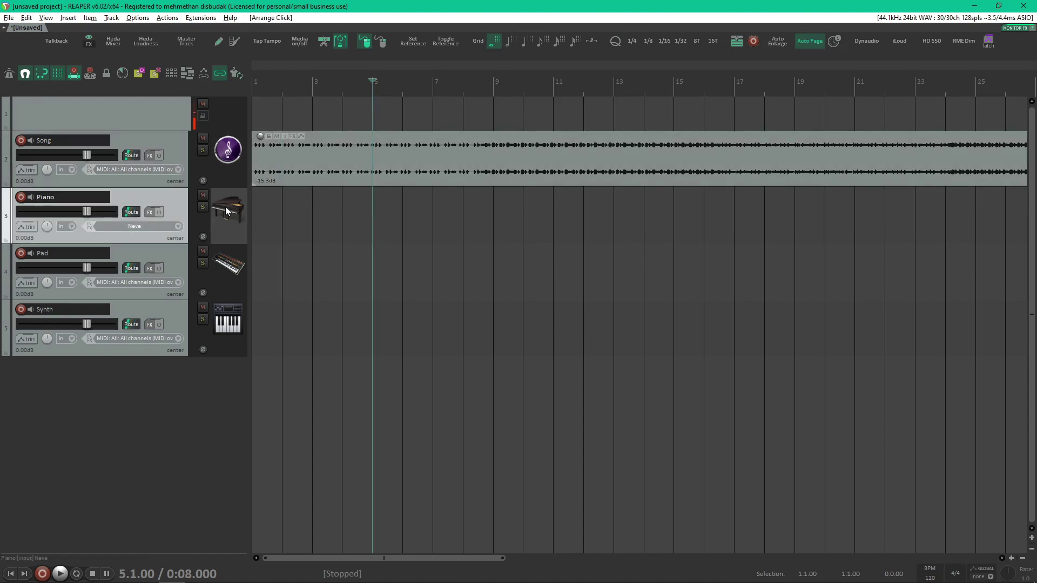
click(434, 222)
click(224, 282)
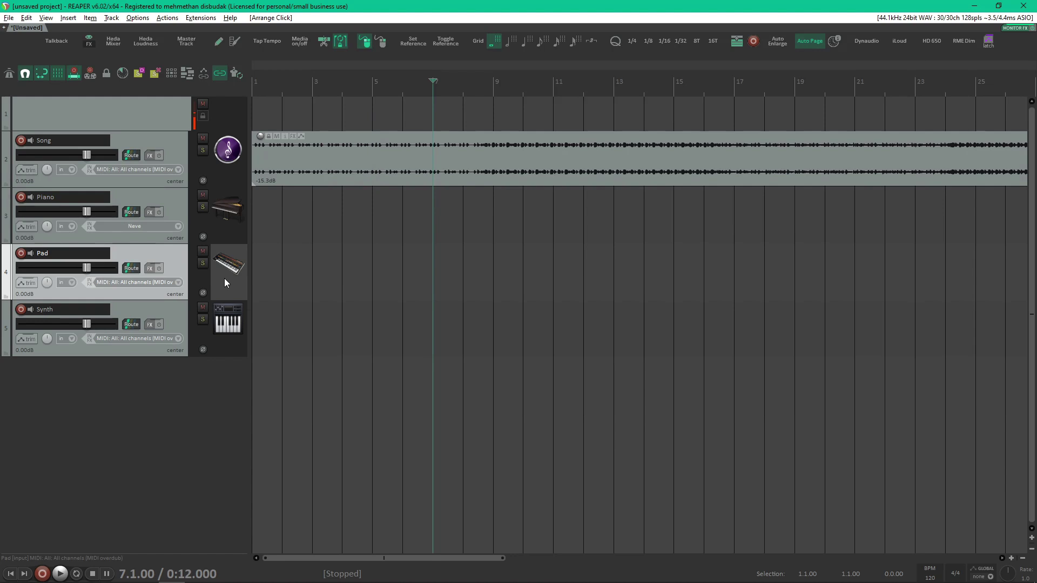
click(237, 333)
click(504, 297)
click(226, 223)
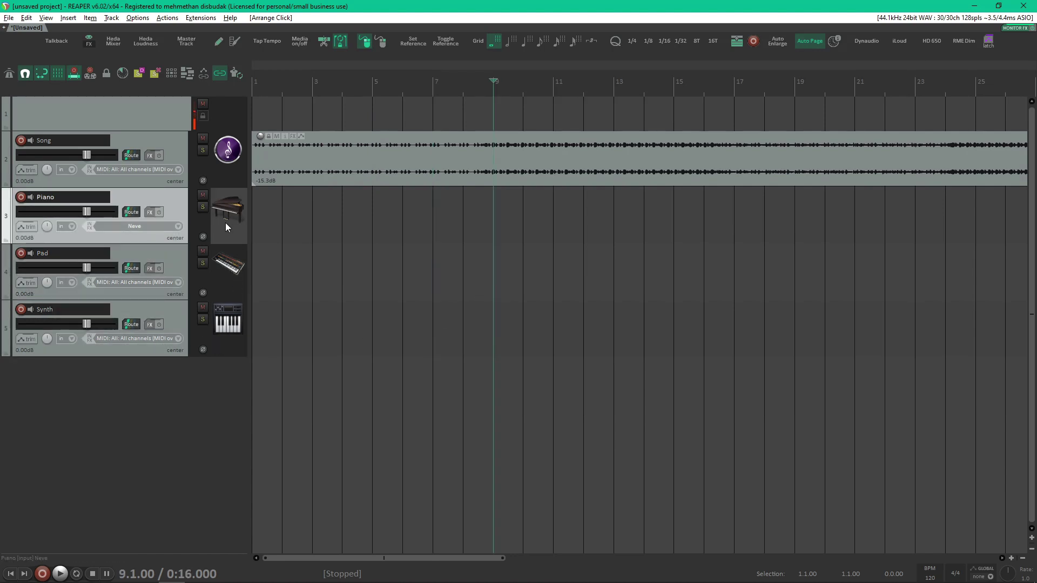
click(373, 244)
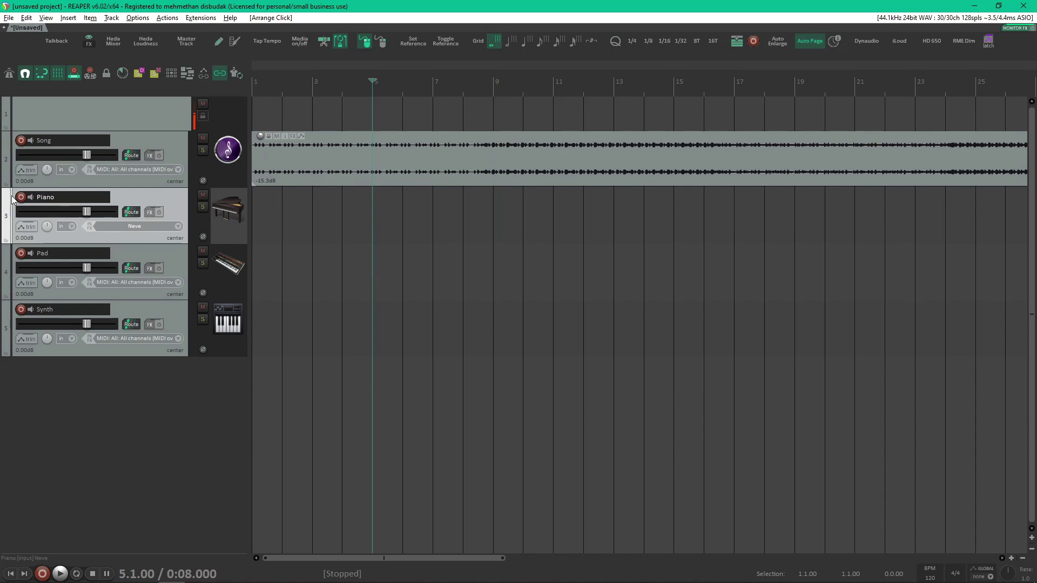
Toggle record arming on and off for the Piano and Pad tracks
click(21, 197)
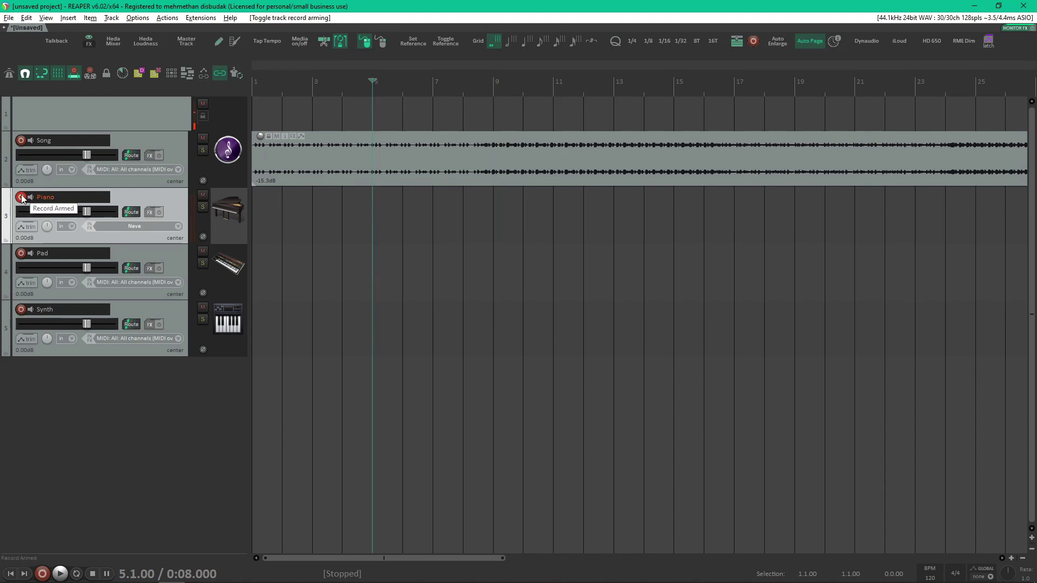
click(21, 198)
click(22, 253)
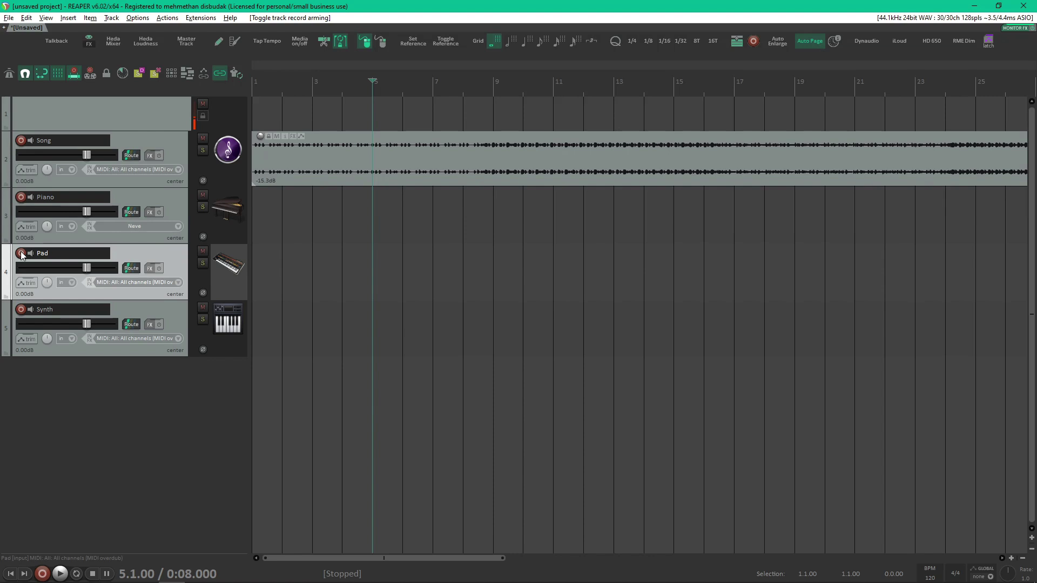
click(21, 254)
Filter the action list for "recor track 03" and select Track: Toggle record arm for track 03 to read its command ID
click(215, 216)
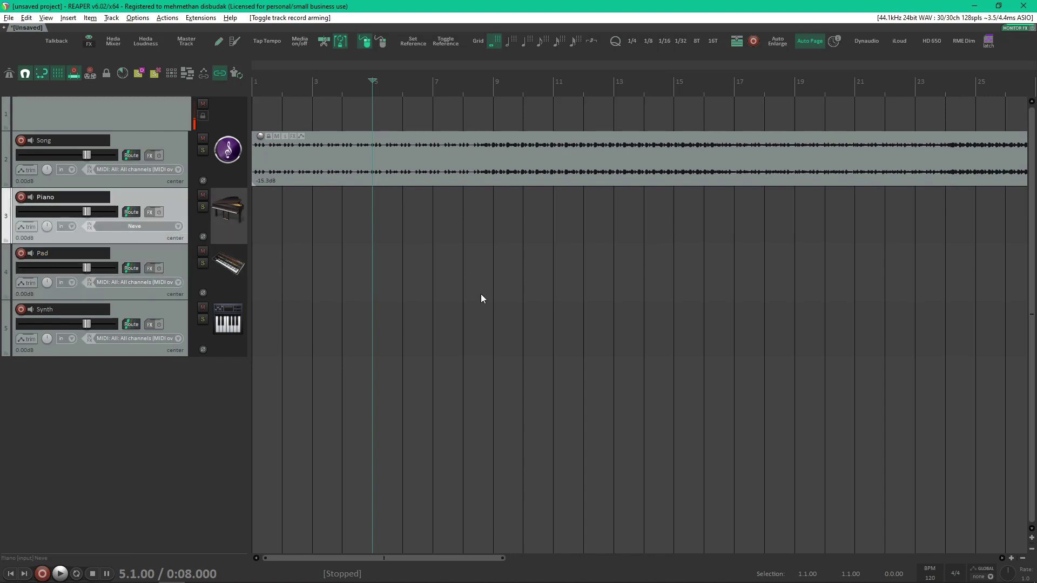
key(shift+slash)
text(r)
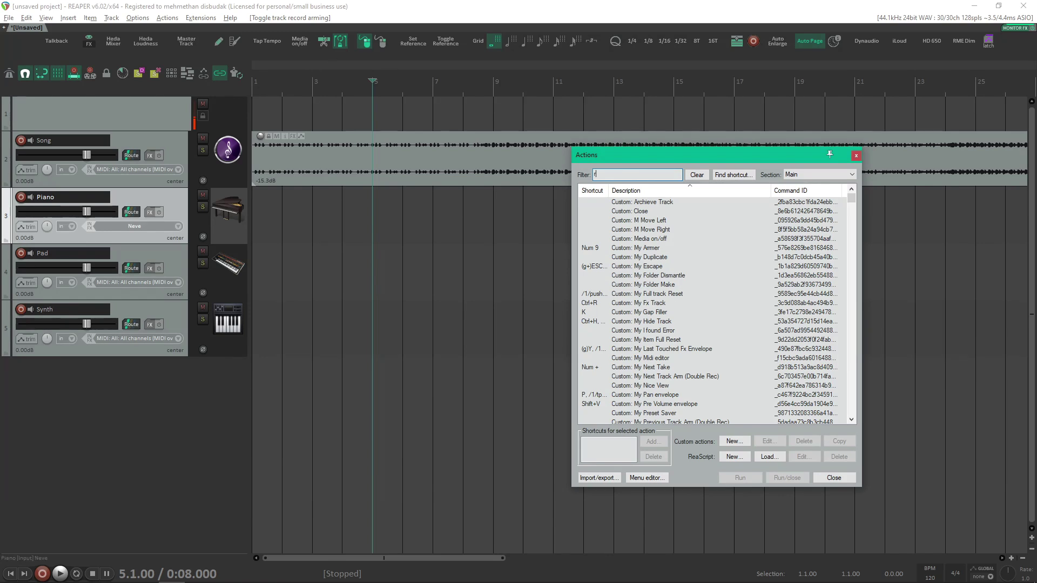
text(ecor track)
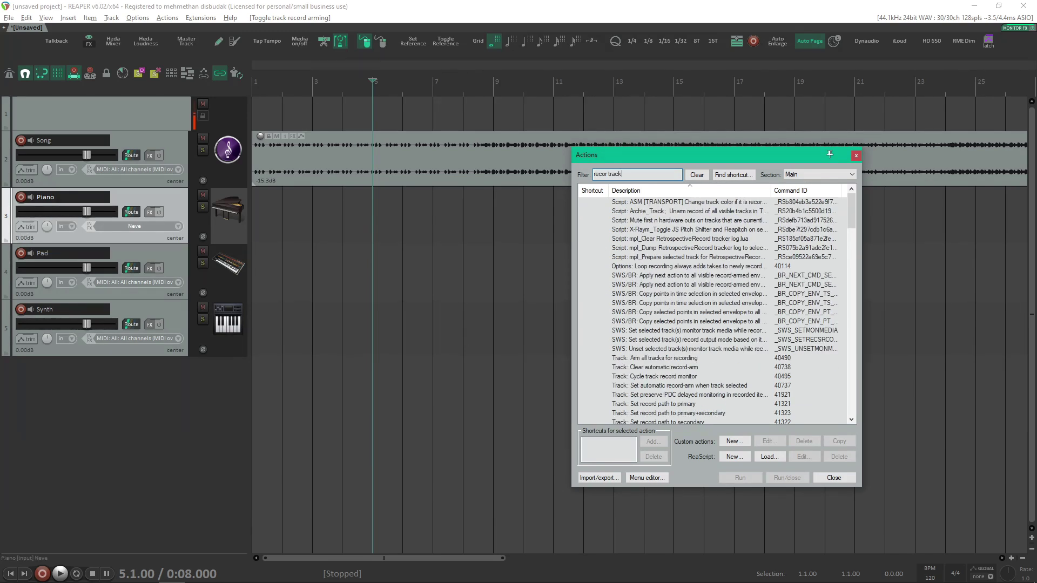
text( 03)
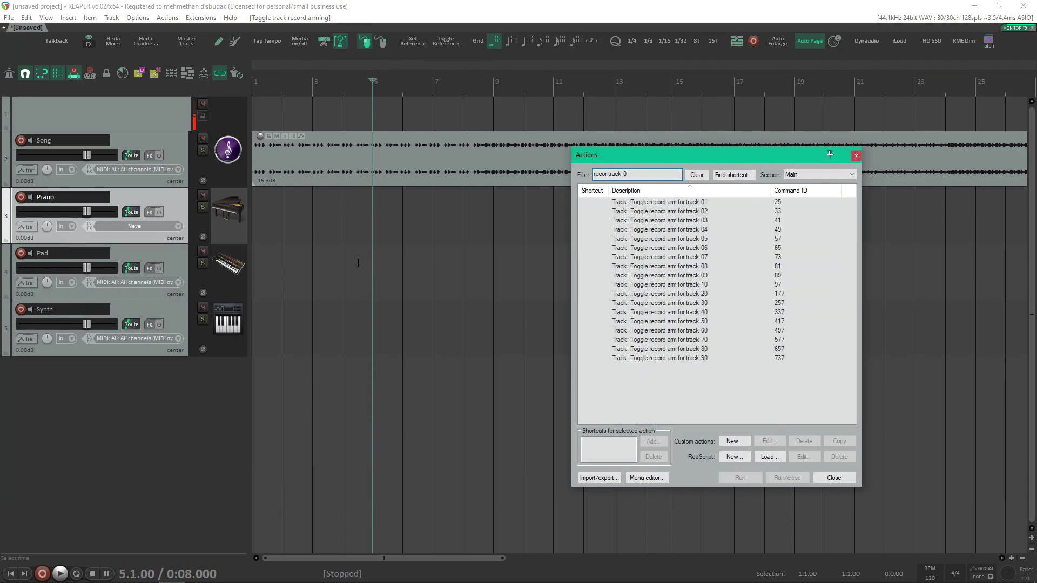
click(649, 202)
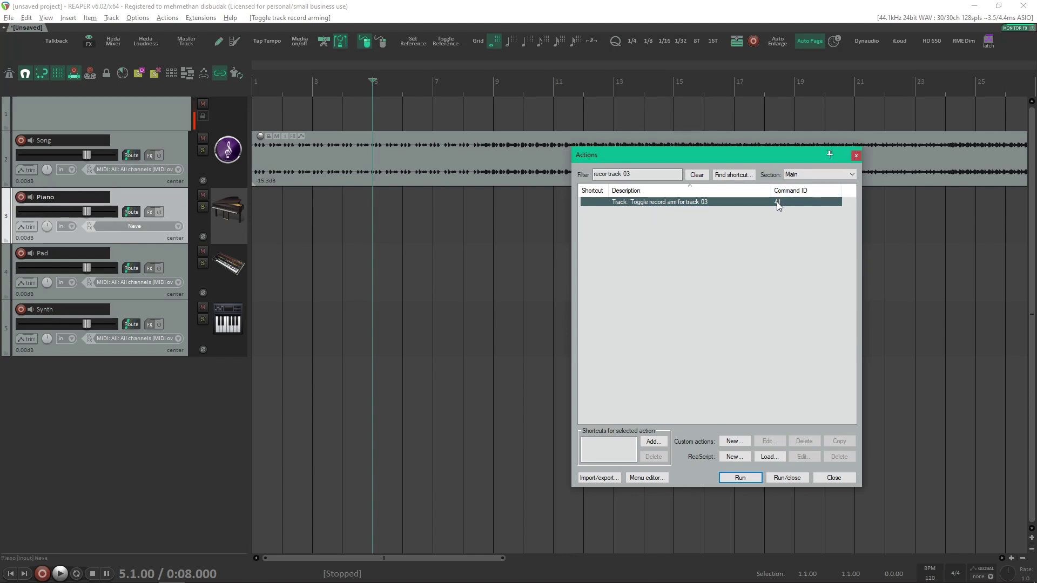
Add an action marker named !41 at position 3.1.00 on the timeline
click(317, 226)
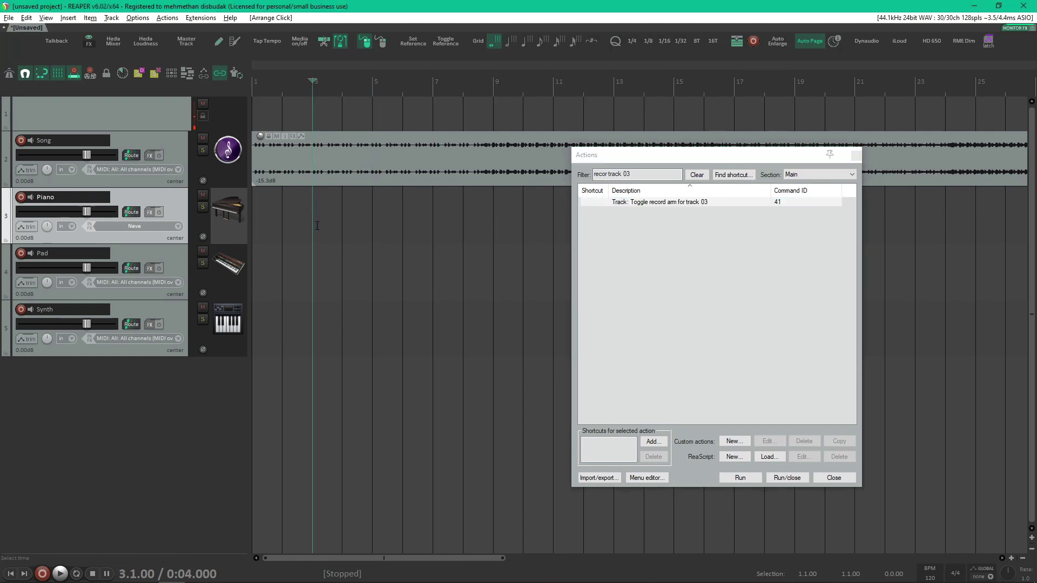
key(shift+m)
text(!41)
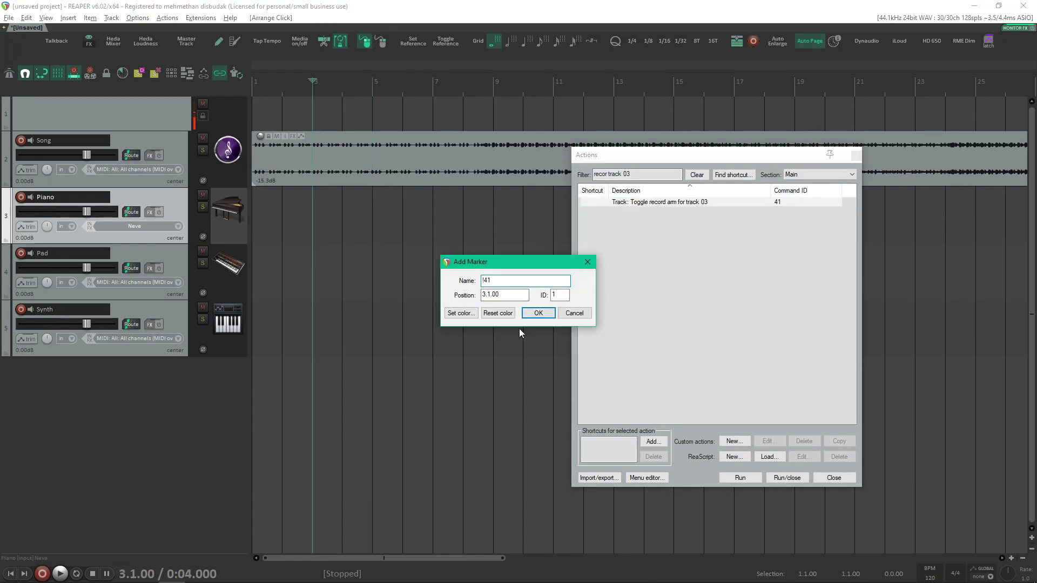
click(539, 313)
click(256, 110)
click(315, 111)
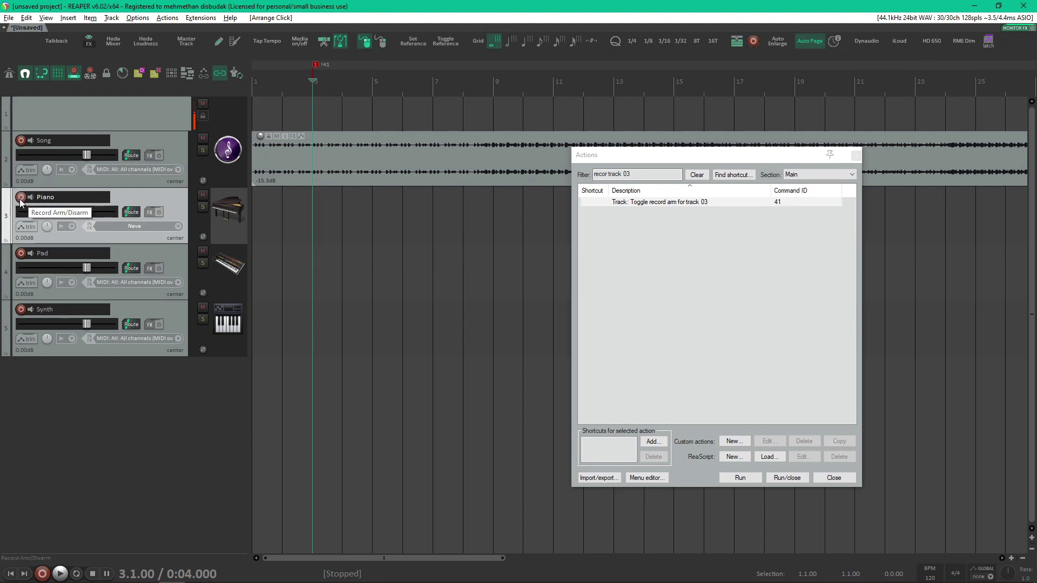
Place the edit cursor at 5.1.00 and filter the action list for "recor track 05" to read its toggle record arm command ID
click(376, 227)
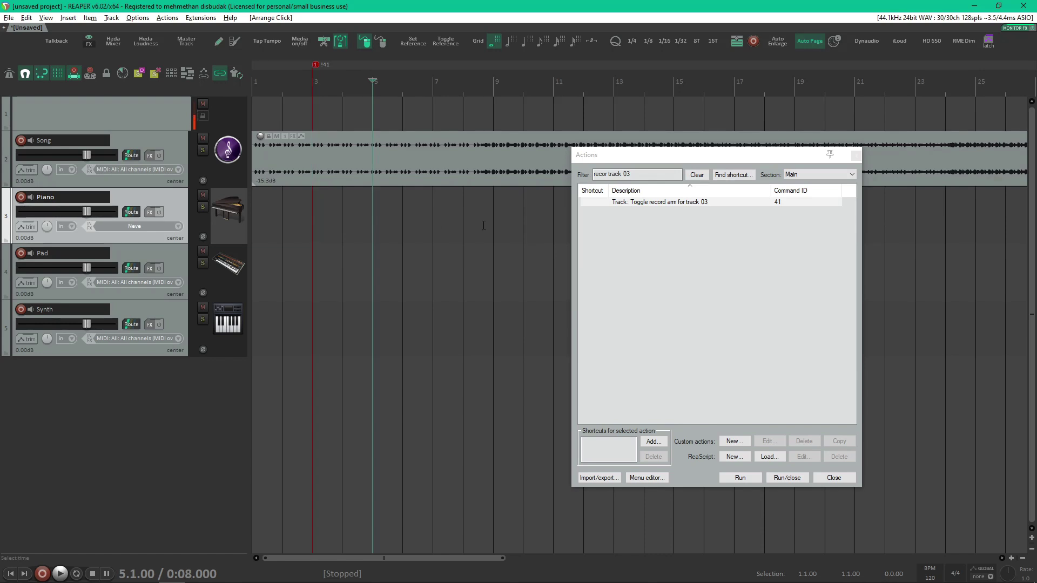
click(647, 175)
key(BackSpace)
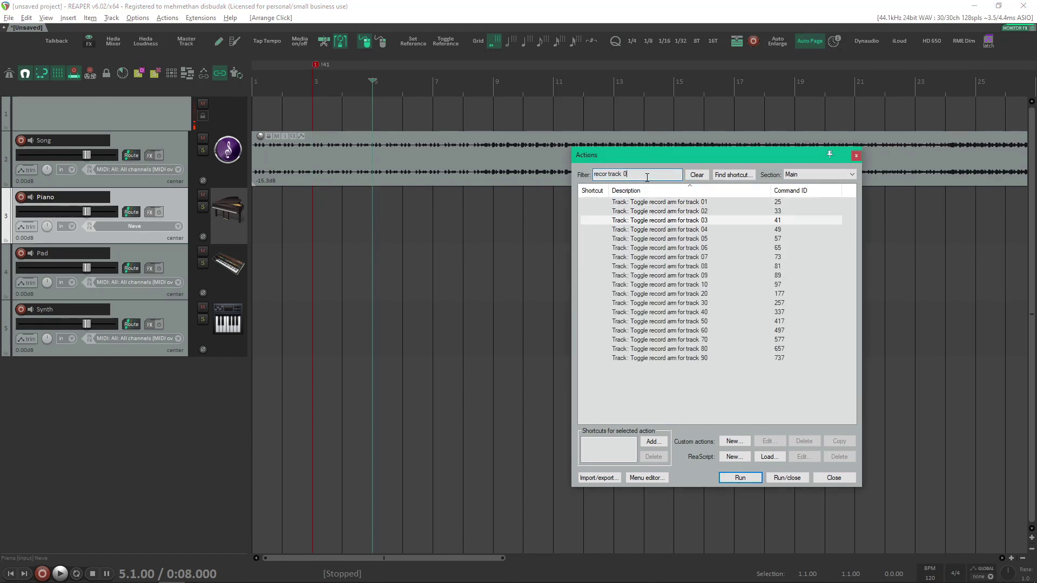
text(5)
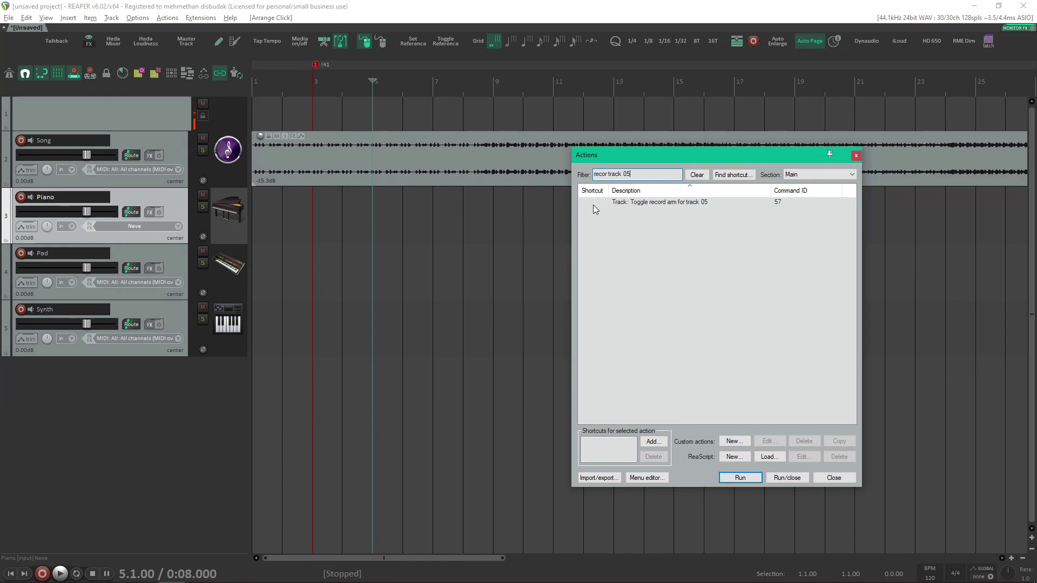
Add an action marker named !57 at position 5.1.00 on the timeline
click(136, 252)
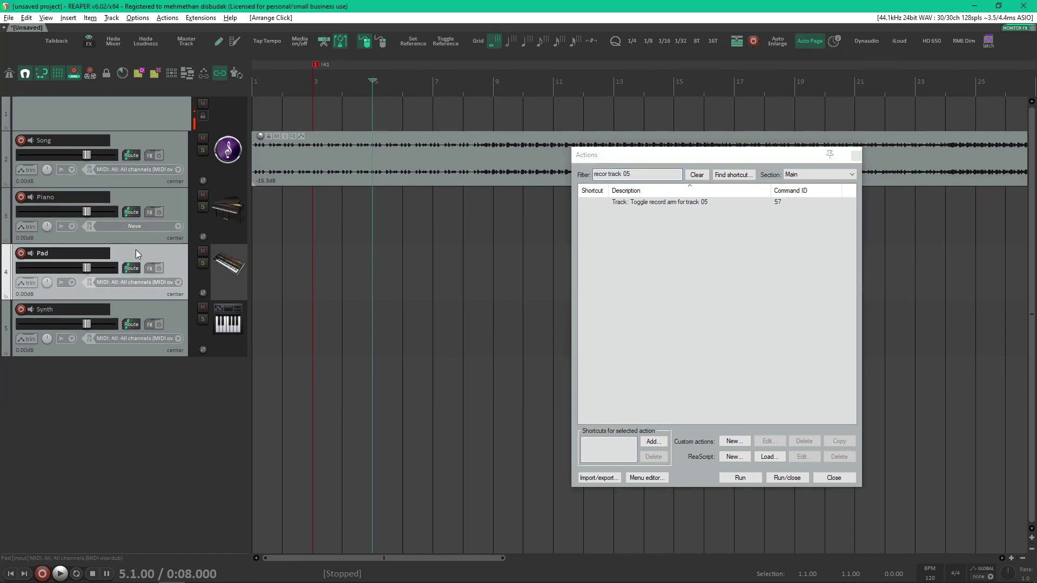
key(shift+m)
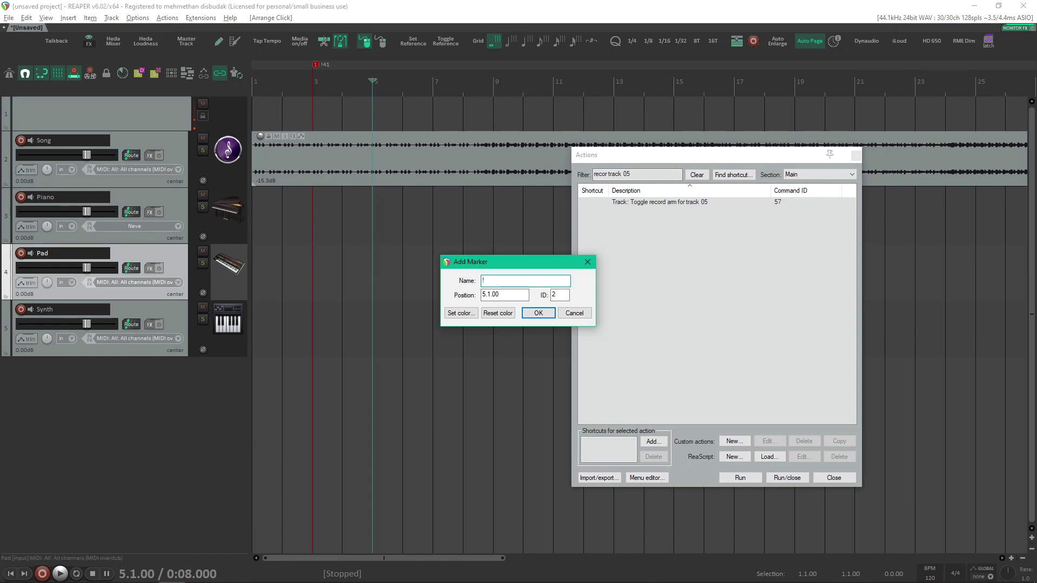
text(!57)
key(Return)
Add another action marker named !41 at position 6.1.00 on the timeline
scroll(372, 244, up, 2)
click(394, 240)
key(shift+m)
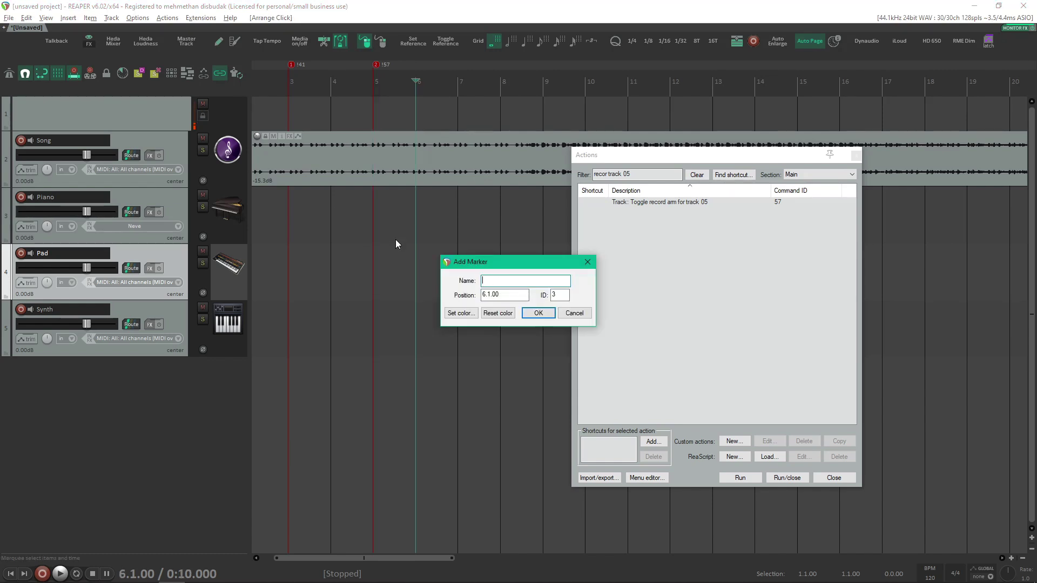
text(!41)
click(538, 314)
Move the !41 marker from bar 6 to the !57 marker's position at bar 5 and enlarge the ruler to show both names
drag(419, 66, 385, 82)
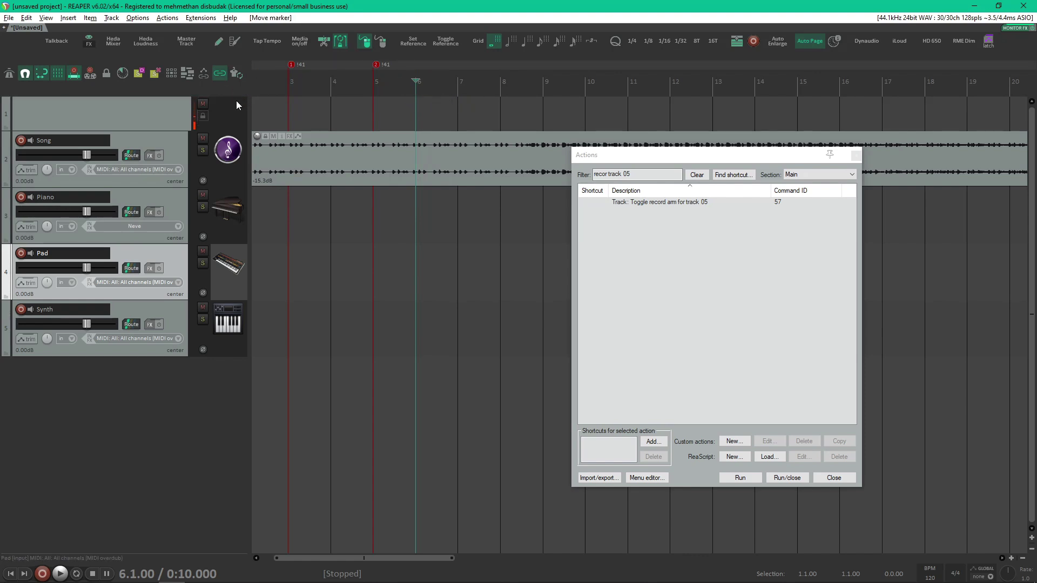
drag(236, 94, 230, 129)
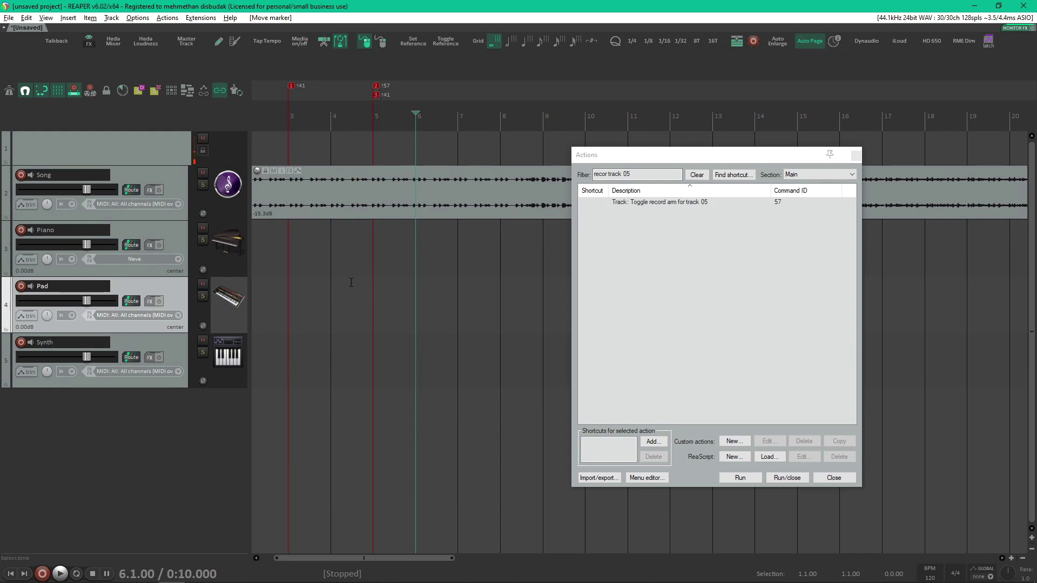
Play the project from the start past the action markers at bars 3 and 5 to test the Piano and Synth arming, and stop playback
click(284, 285)
key(Home)
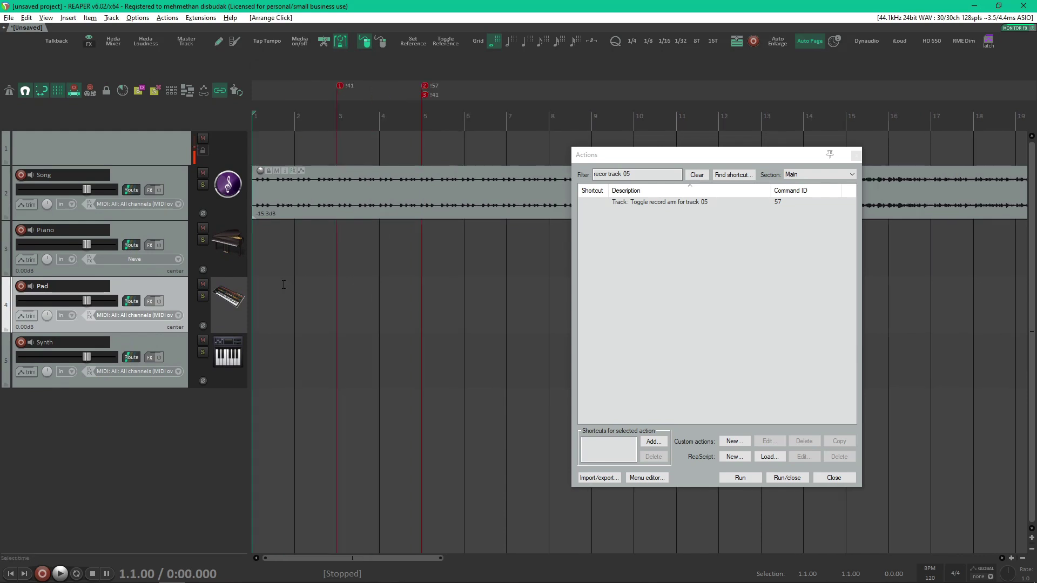
key(space)
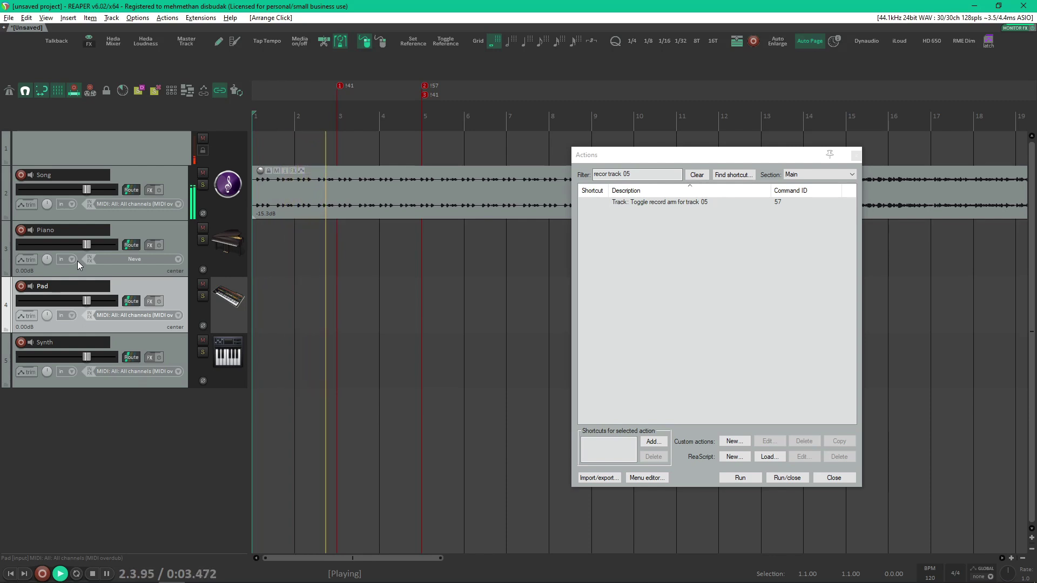
click(21, 230)
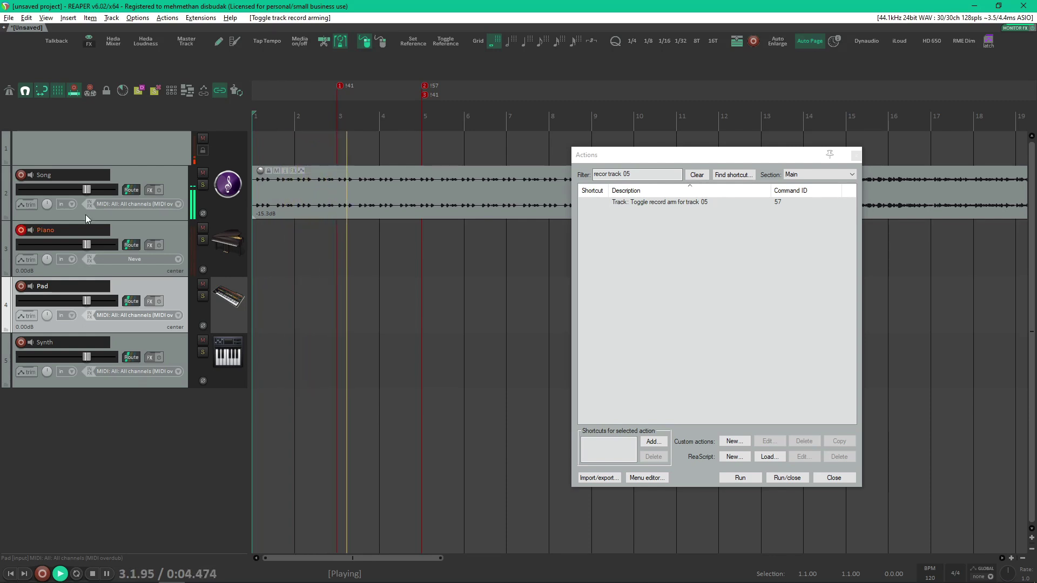
click(22, 230)
click(21, 343)
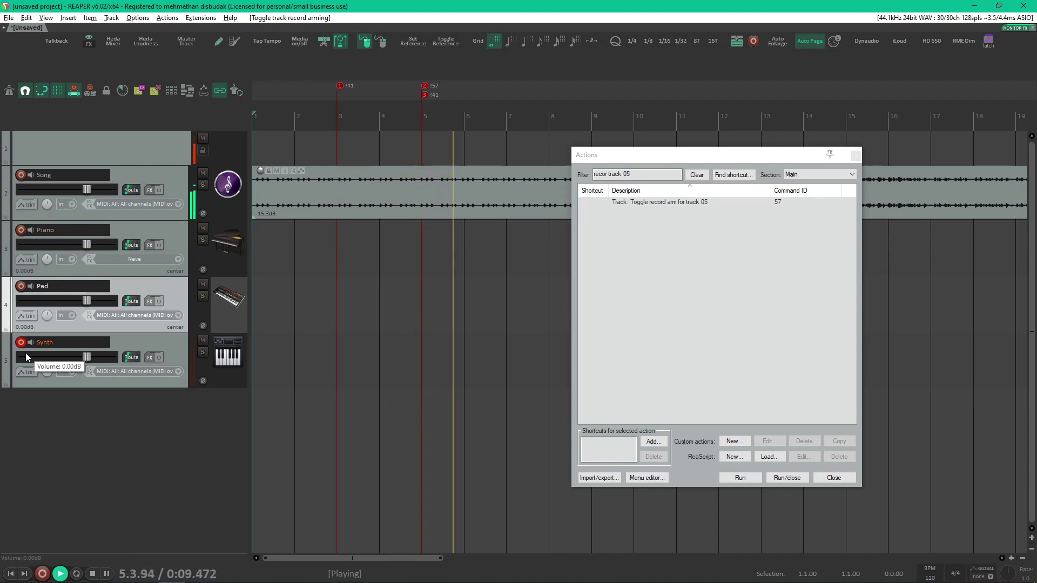
key(space)
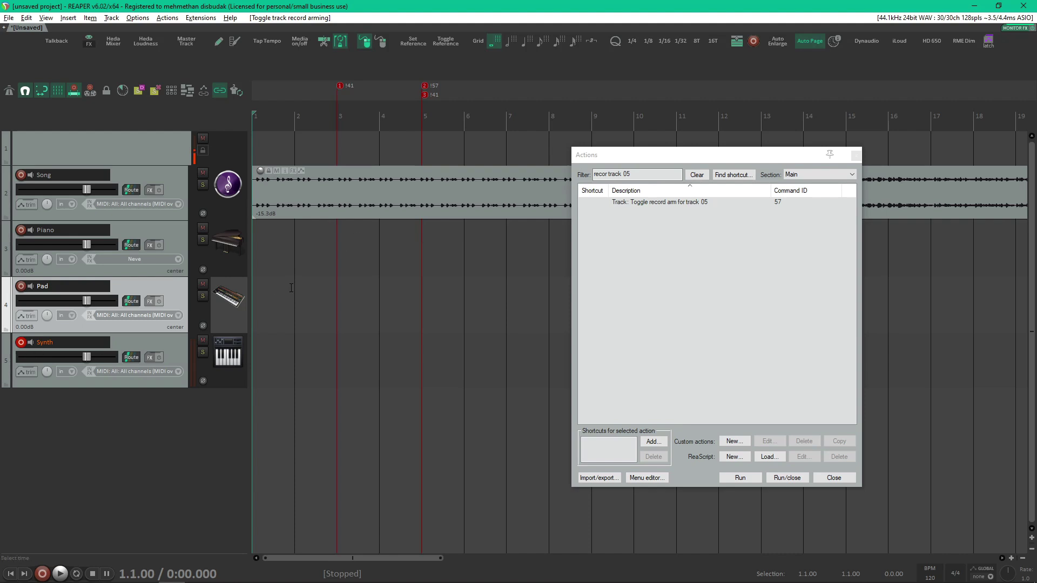
Place the edit cursor at 2.1.00, open the Cycle Action editor and reposition its window
click(307, 276)
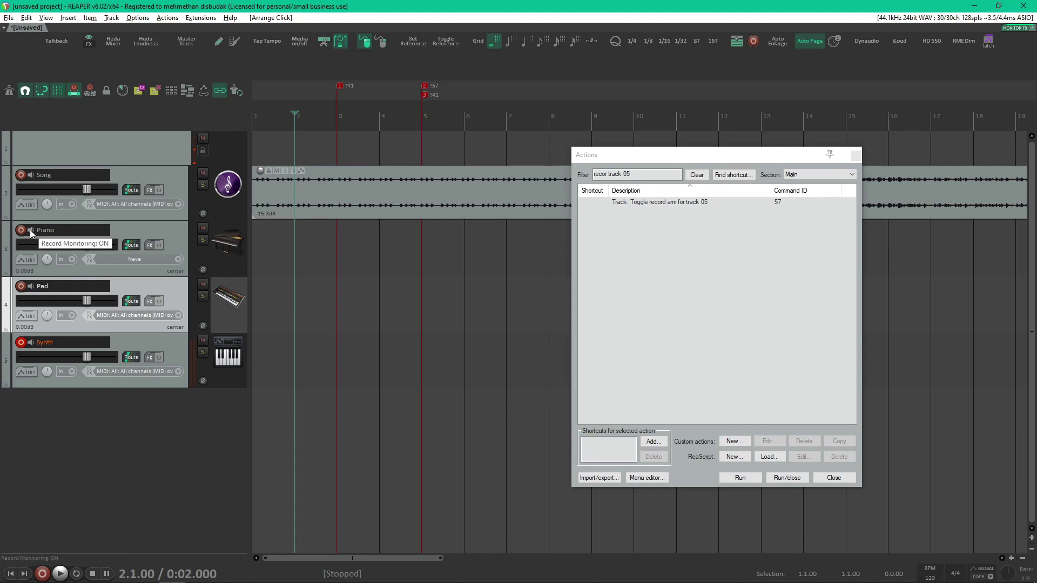
click(200, 17)
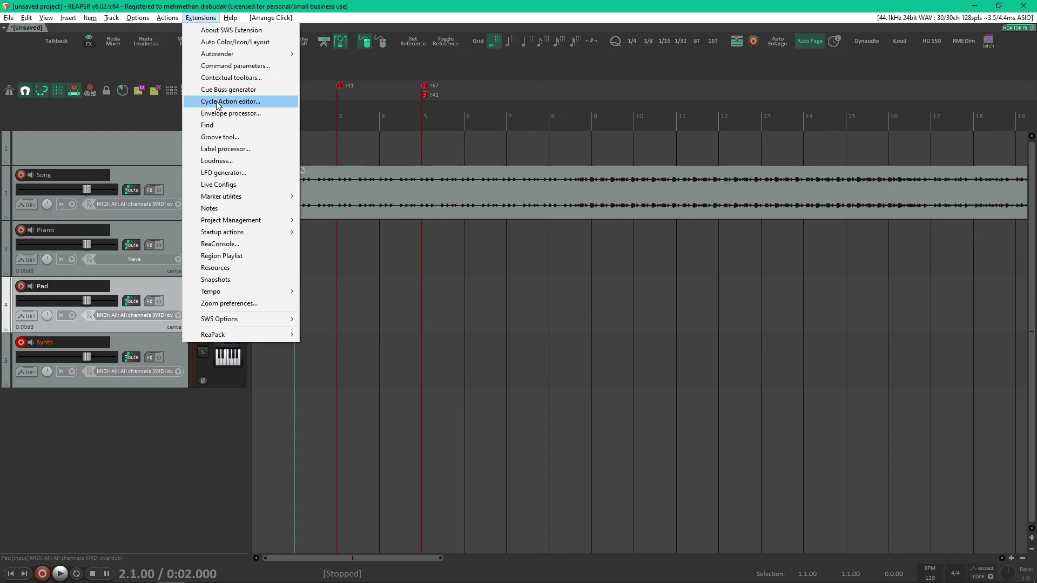
click(217, 102)
drag(568, 213, 588, 161)
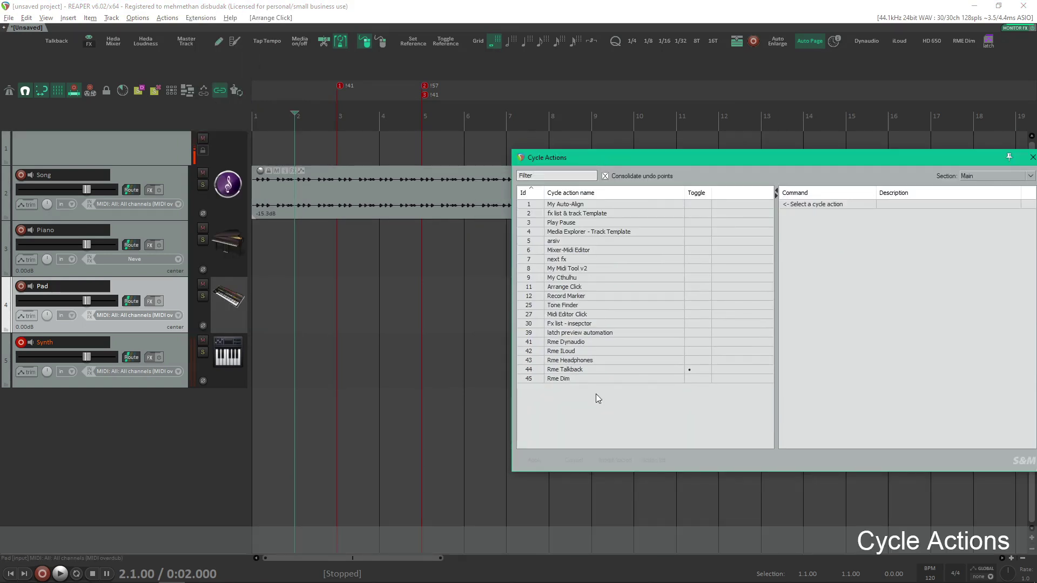
Create a new untitled cycle action and display the statement types that can be added to it
key(Down)
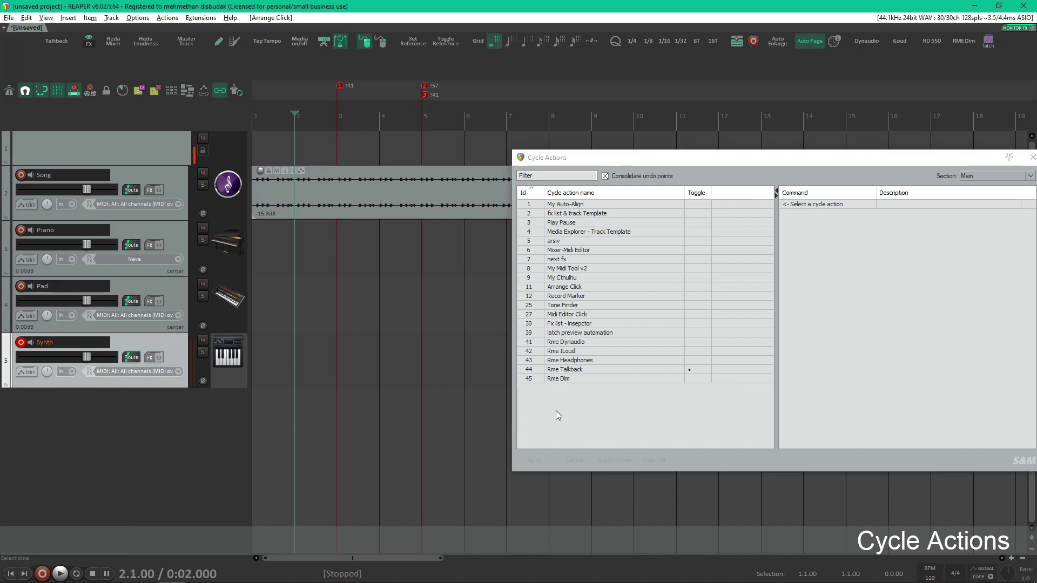
double_click(550, 442)
right_click(823, 234)
mouse_move(850, 267)
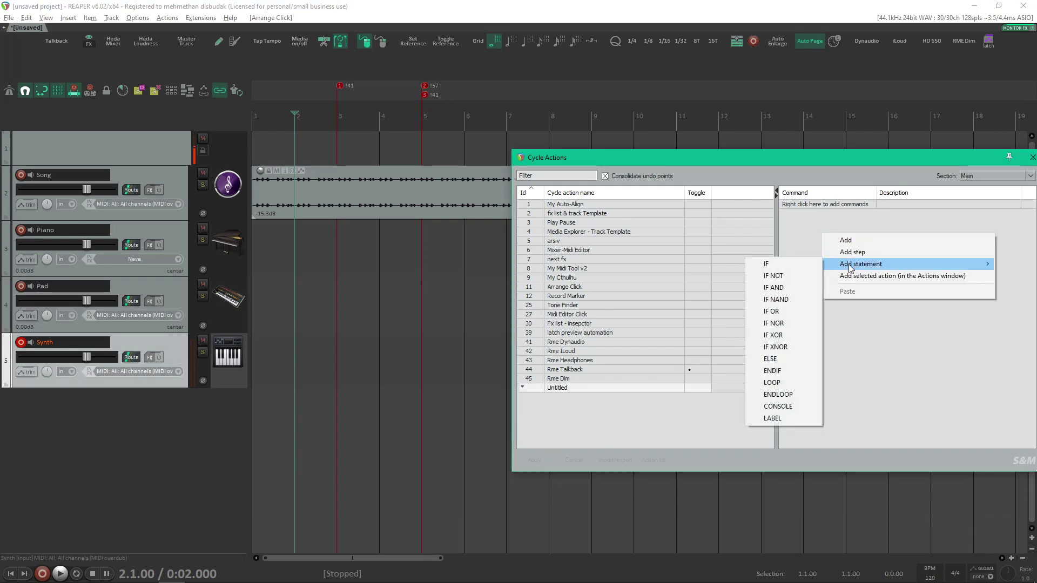